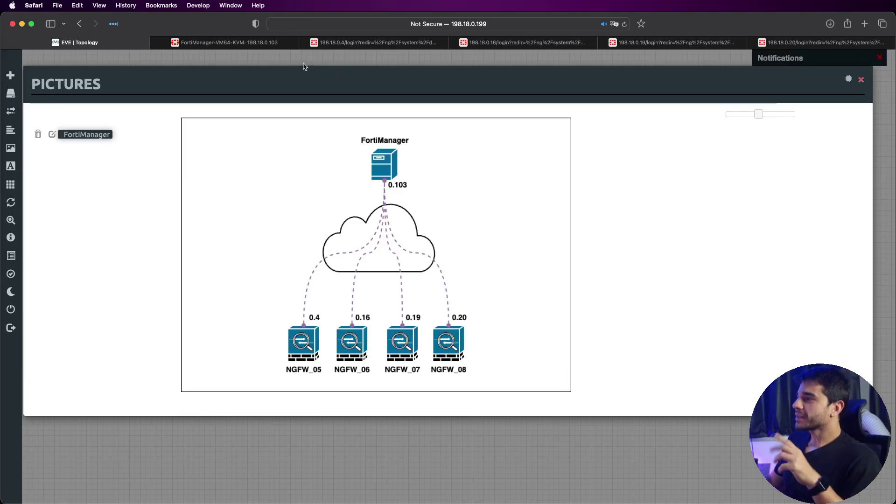
Step: Switch from the EVE-NG topology picture to the FortiManager dashboard tab
{"action": "left_click", "coordinate": [259, 44]}
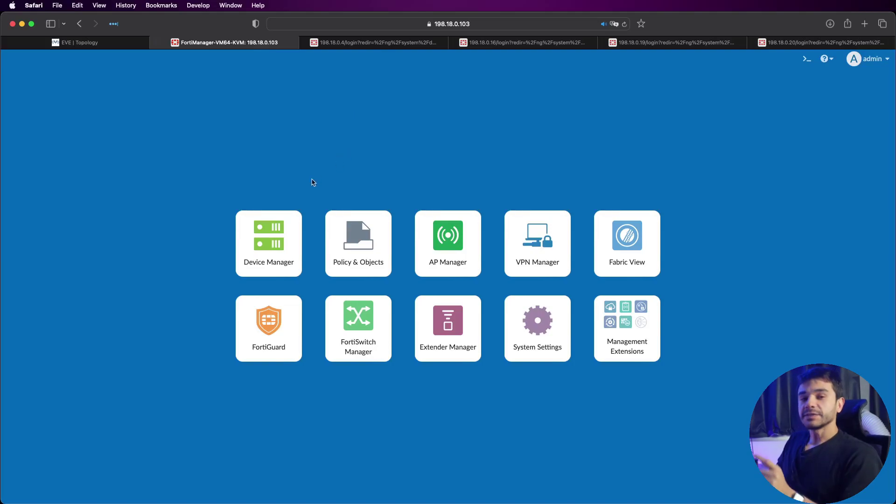
Step: In Device Manager, try Discover Device with legacy login enabled, then cancel it
{"action": "left_click", "coordinate": [292, 228]}
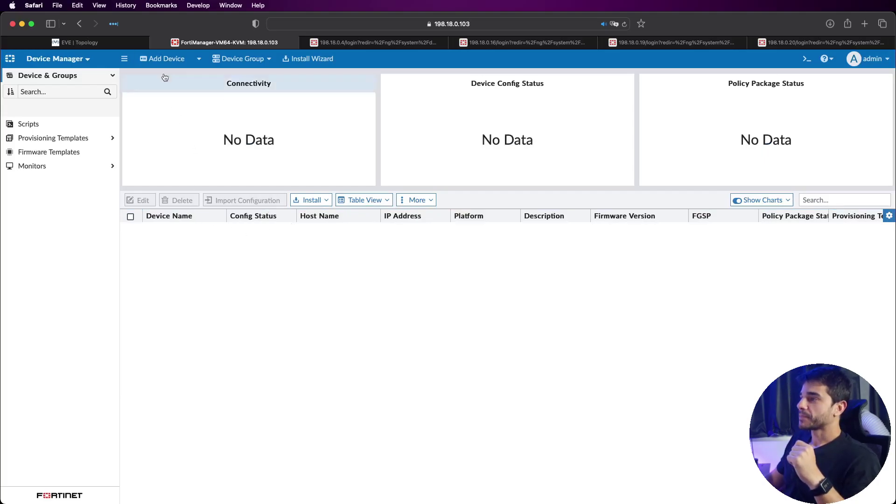
{"action": "left_click", "coordinate": [157, 59]}
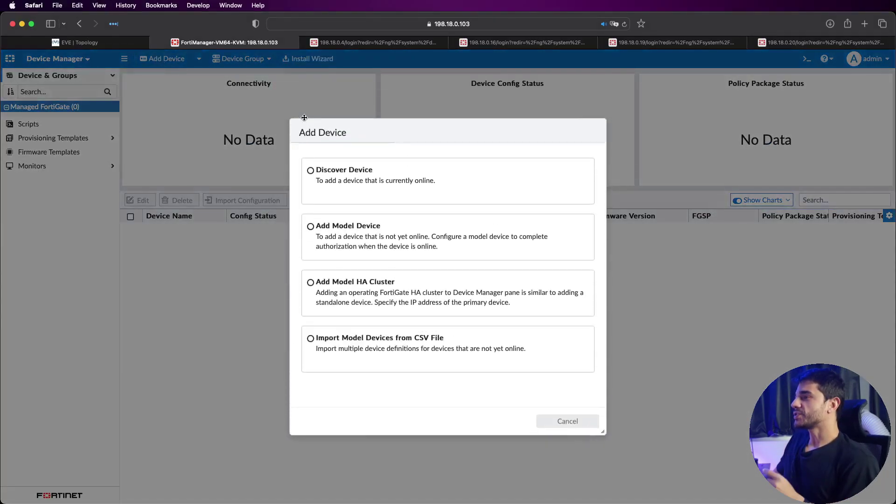
{"action": "left_click", "coordinate": [376, 169]}
{"action": "left_click", "coordinate": [410, 225]}
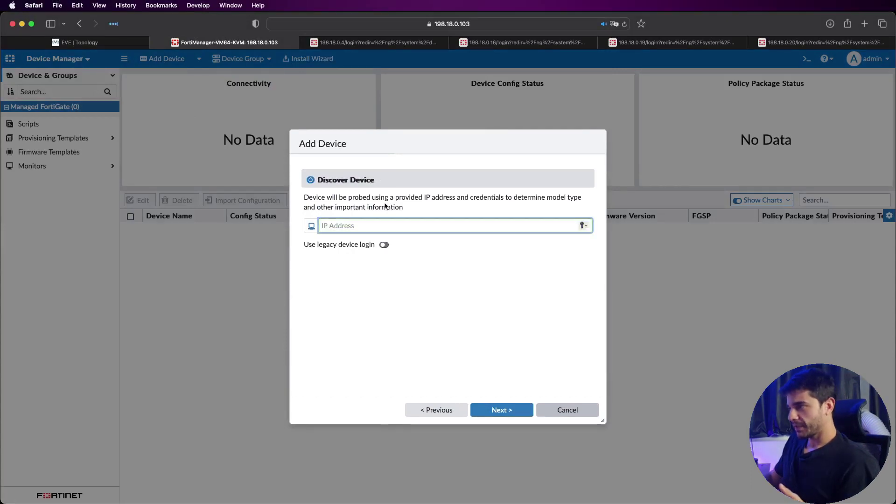
{"action": "left_click", "coordinate": [389, 248]}
{"action": "left_click", "coordinate": [389, 258]}
{"action": "left_click", "coordinate": [418, 274]}
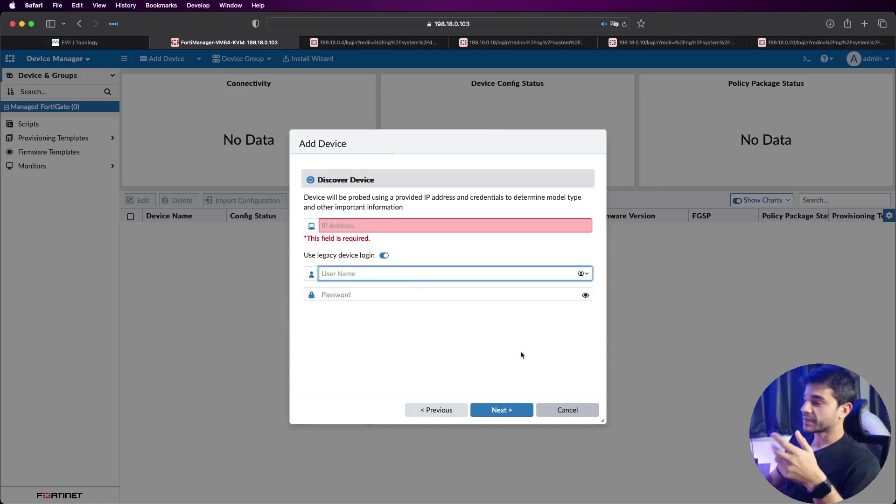
{"action": "left_click", "coordinate": [557, 409]}
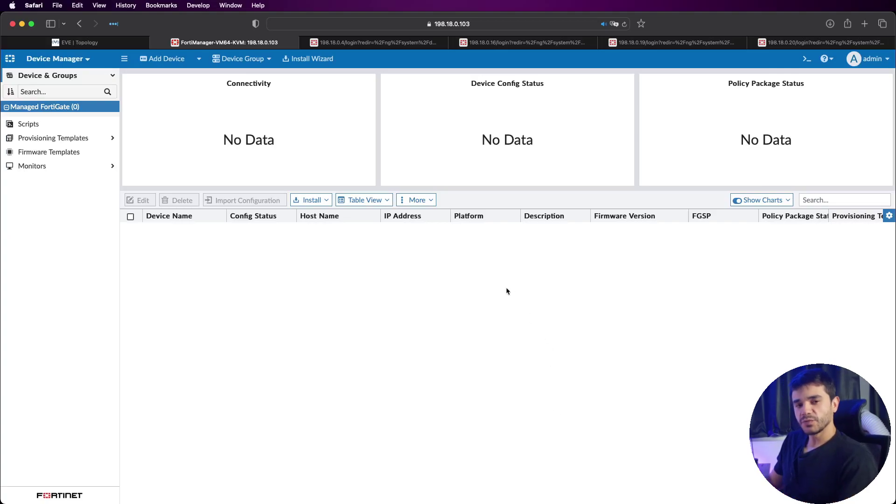
Step: Dismiss the More menu and switch to System Settings from the module launcher
{"action": "left_click", "coordinate": [425, 201]}
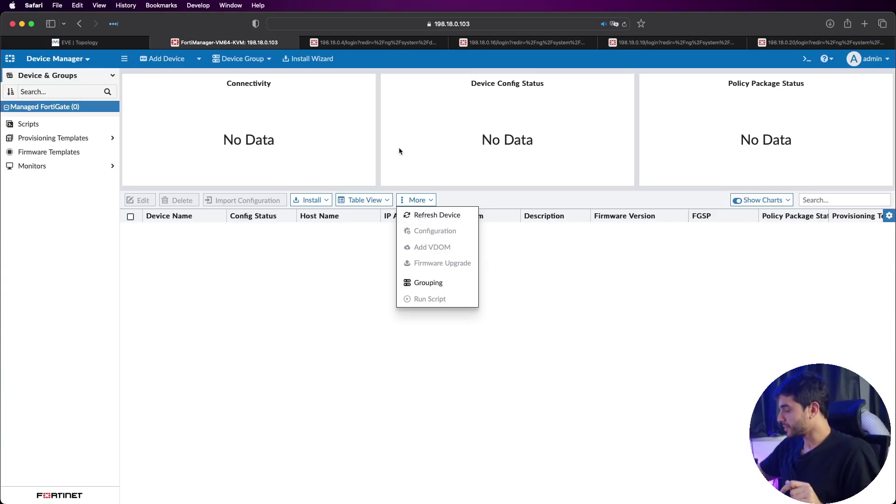
{"action": "left_click", "coordinate": [363, 234]}
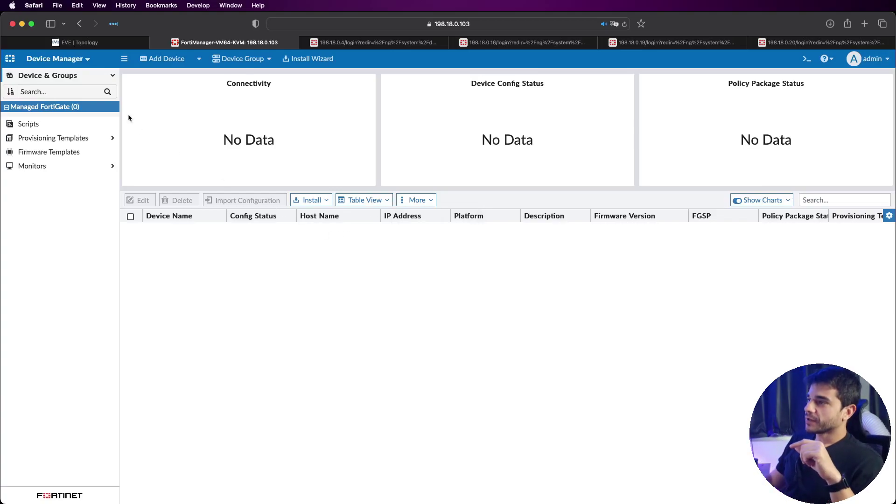
{"action": "left_click", "coordinate": [74, 61]}
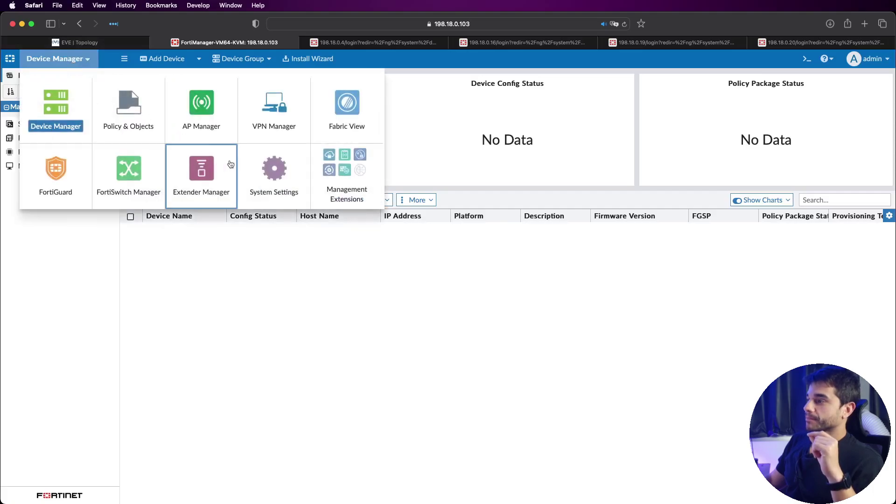
{"action": "left_click", "coordinate": [262, 157]}
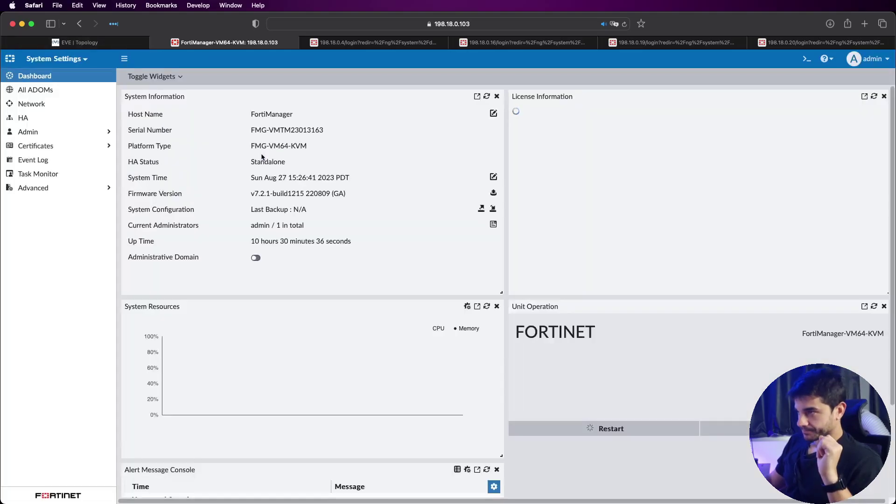
Step: In Admin Settings, enable Show Add Multiple Button and device list import/export, and apply
{"action": "left_click", "coordinate": [109, 131]}
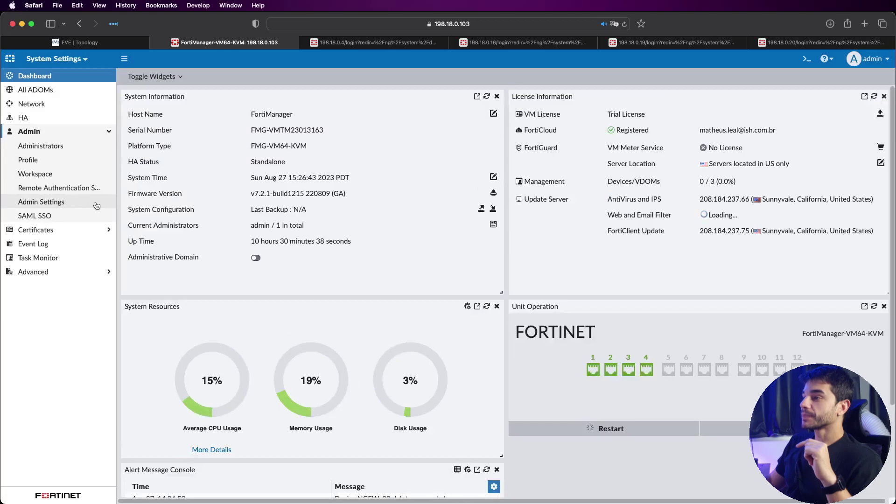
{"action": "left_click", "coordinate": [95, 201]}
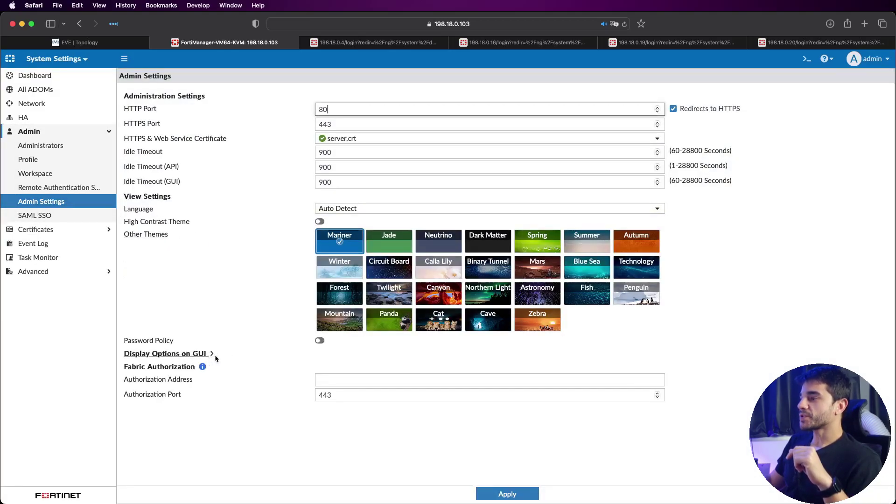
{"action": "left_click", "coordinate": [213, 354]}
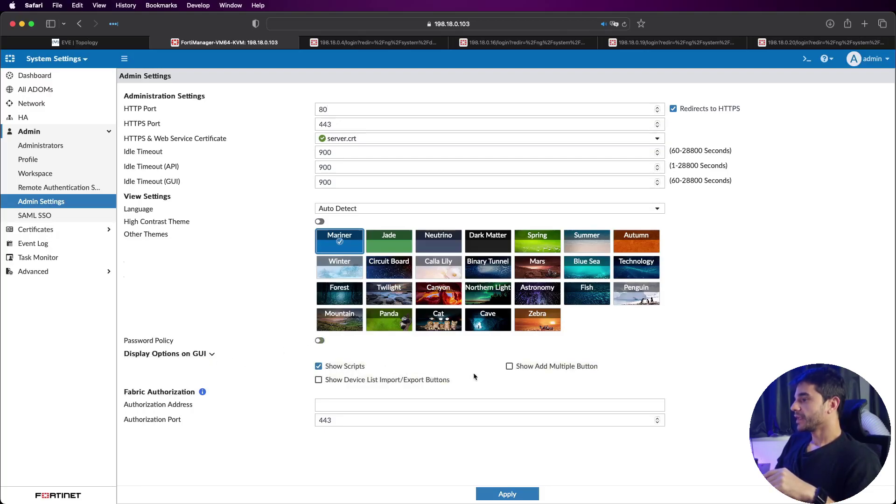
{"action": "left_click", "coordinate": [510, 367]}
{"action": "left_click", "coordinate": [365, 380]}
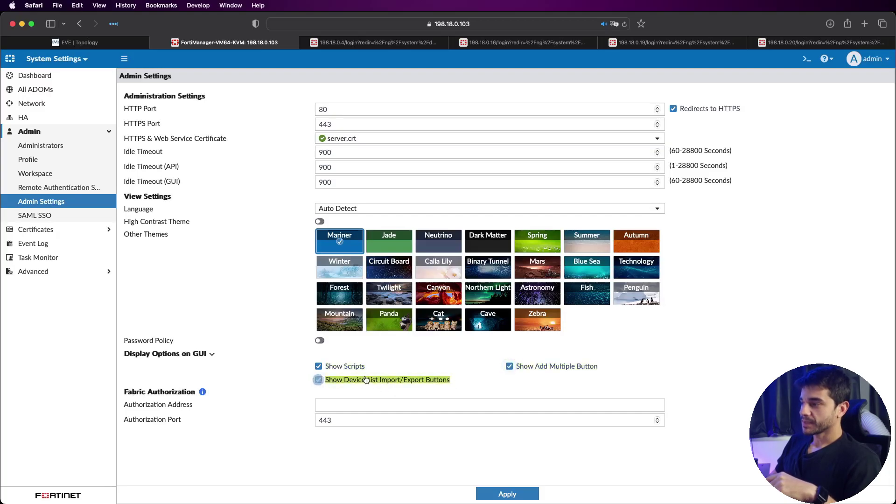
{"action": "left_click", "coordinate": [522, 495]}
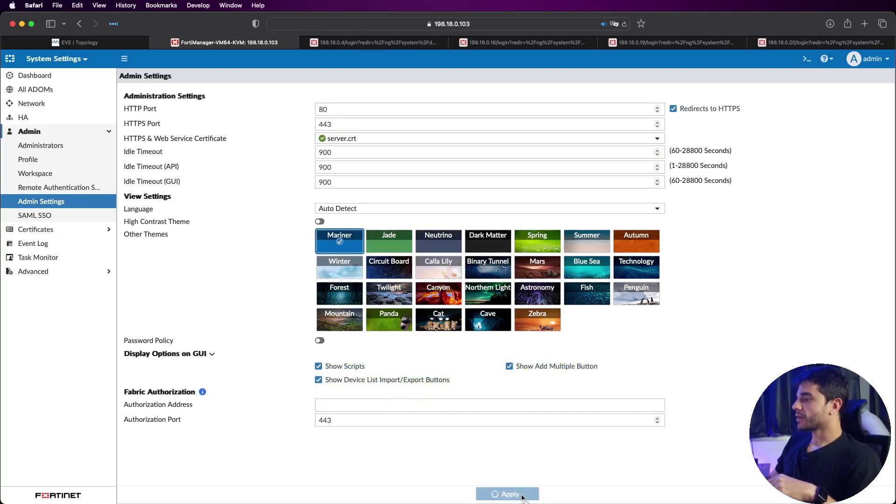
Step: Apply the Dark Matter theme and return to Device Manager
{"action": "left_click", "coordinate": [483, 243]}
{"action": "left_click", "coordinate": [523, 494]}
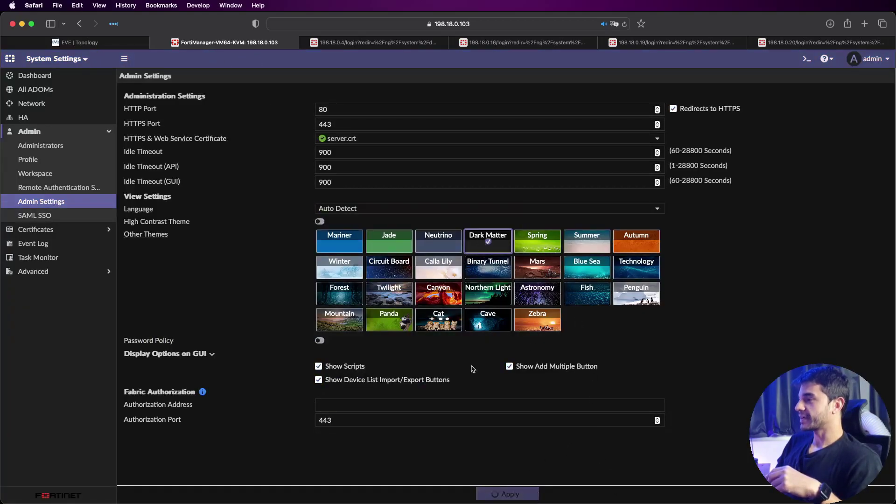
{"action": "left_click", "coordinate": [85, 59]}
{"action": "left_click", "coordinate": [56, 108]}
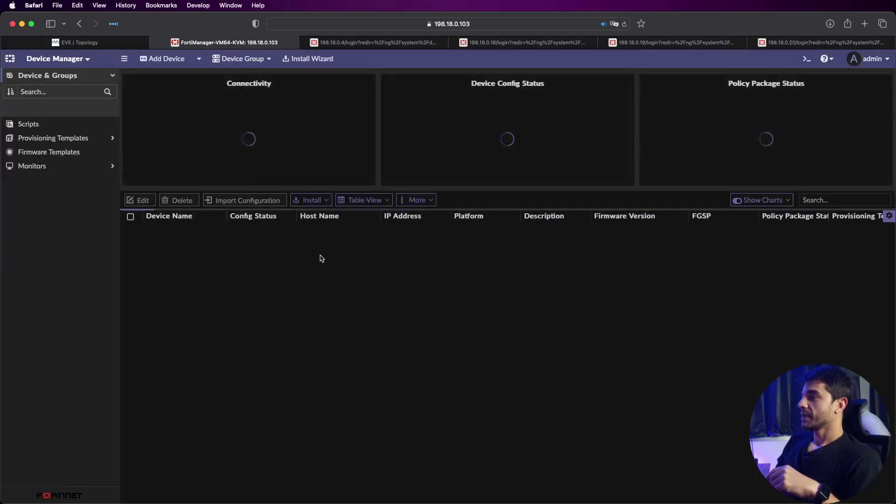
Step: Reload the page and choose Add Multiple Devices from the More menu
{"action": "left_click", "coordinate": [421, 205]}
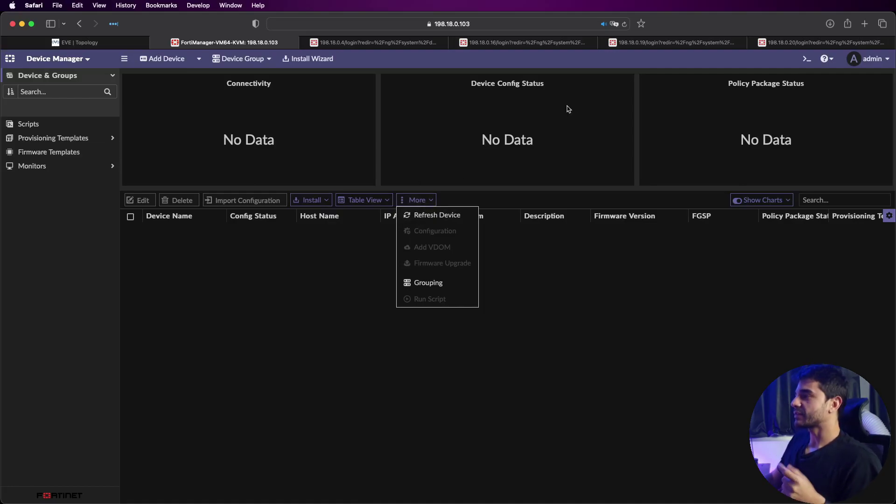
{"action": "left_click", "coordinate": [625, 24]}
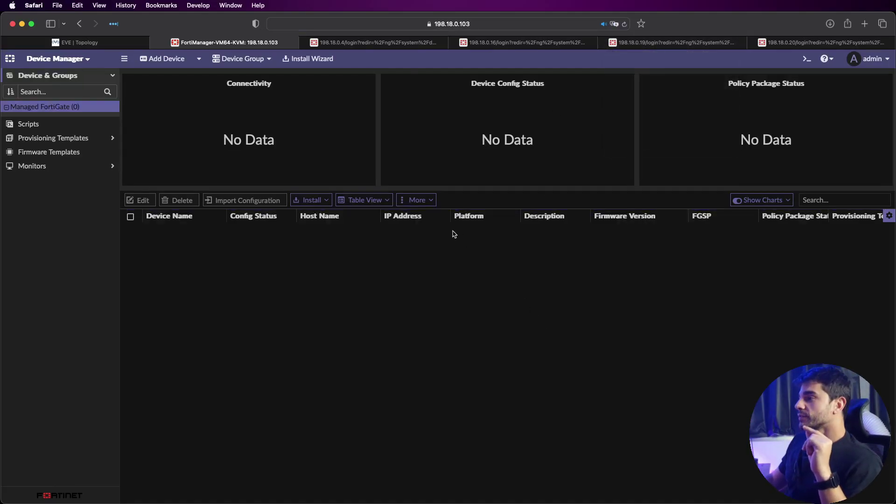
{"action": "left_click", "coordinate": [425, 201]}
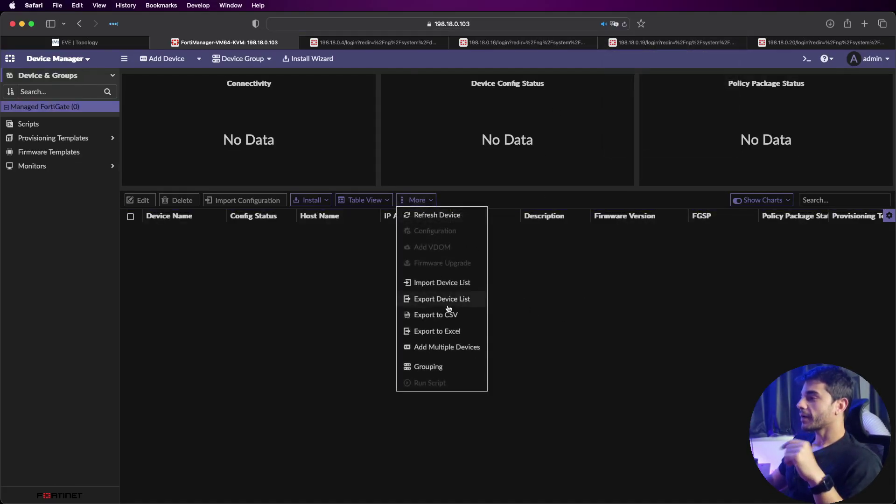
{"action": "left_click", "coordinate": [474, 352]}
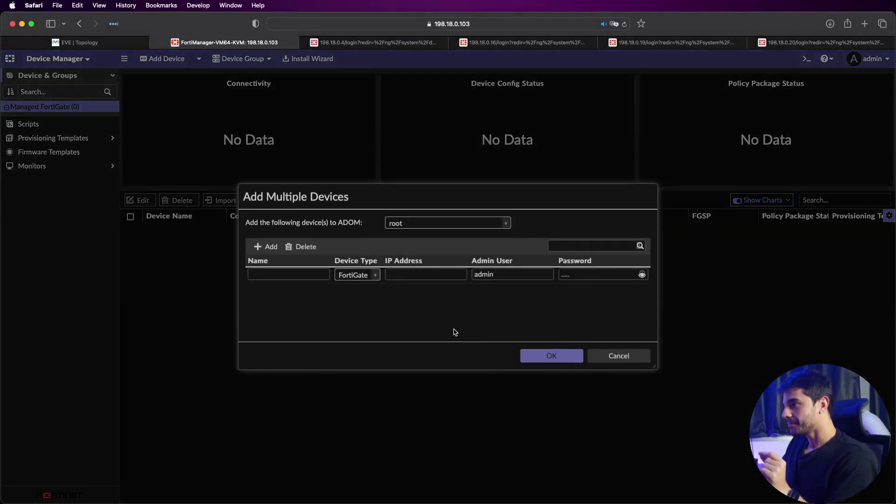
Step: Fill the first row with NGFW_05, IP 198.18.0.4 and its admin password
{"action": "left_click", "coordinate": [276, 275]}
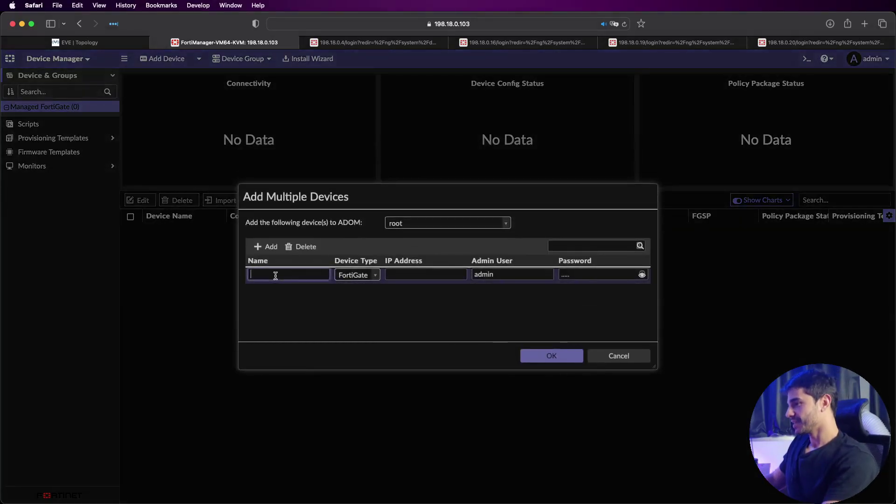
{"action": "type", "text": "NGFW_05"}
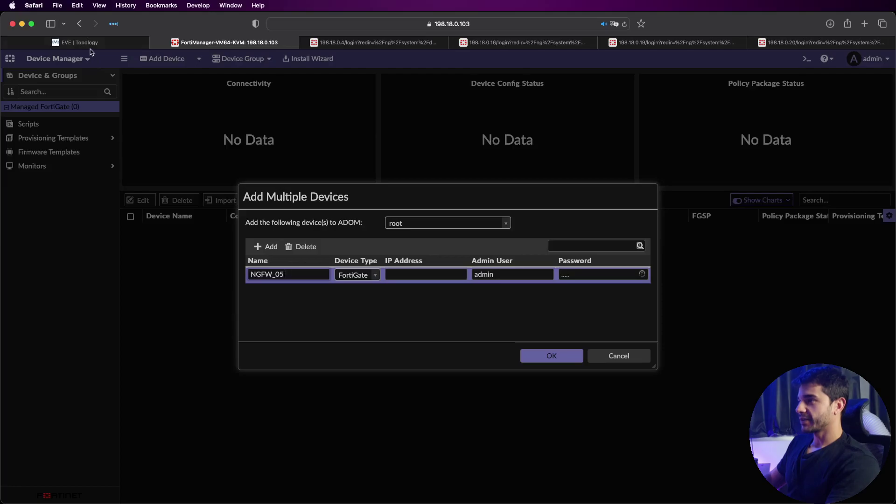
{"action": "left_click", "coordinate": [89, 43]}
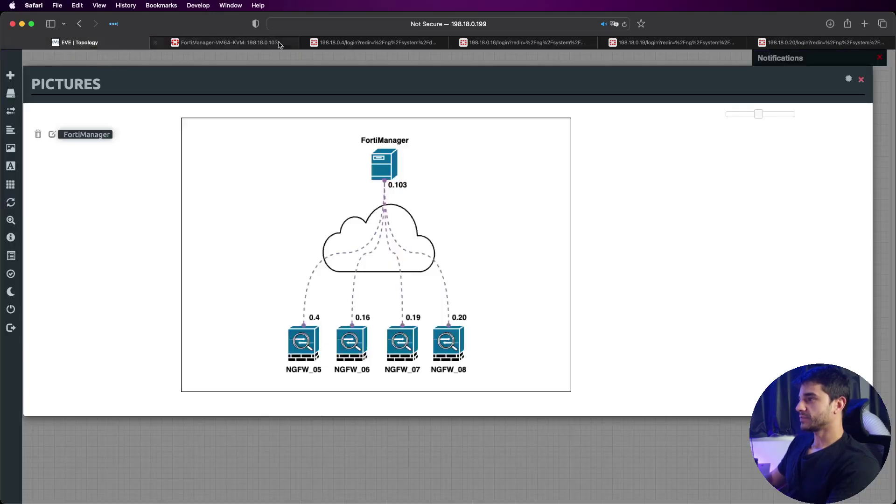
{"action": "left_click", "coordinate": [245, 44]}
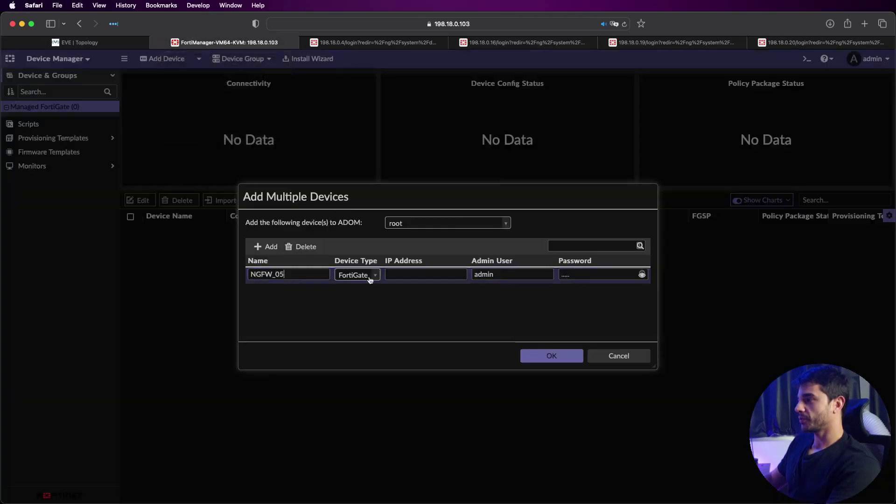
{"action": "left_click", "coordinate": [408, 273]}
{"action": "type", "text": "198.18.0.4"}
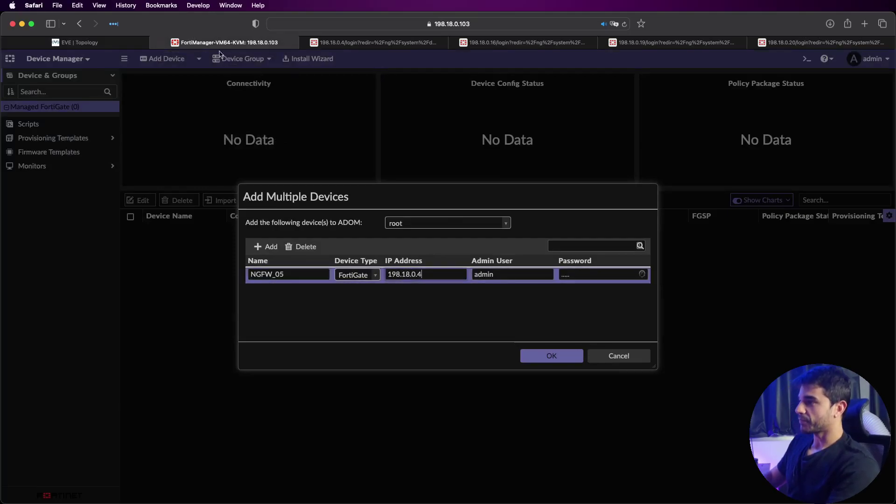
{"action": "left_click", "coordinate": [75, 42]}
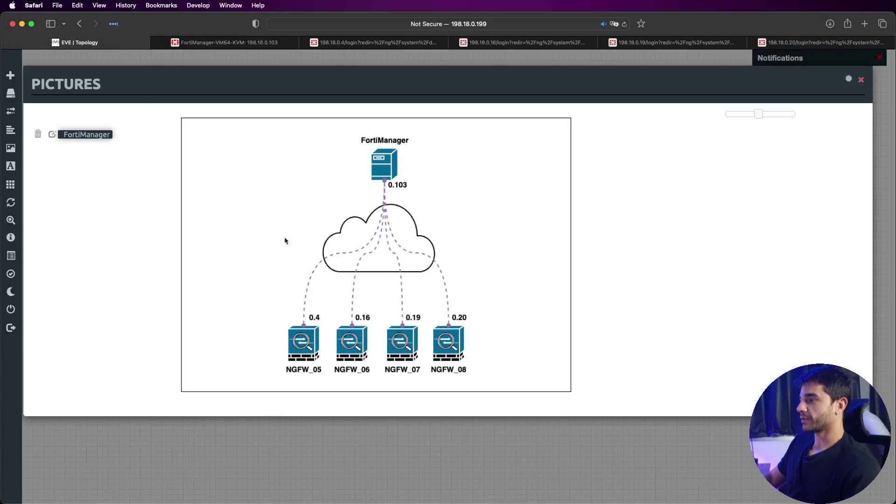
{"action": "left_click", "coordinate": [224, 43]}
{"action": "left_click", "coordinate": [601, 274]}
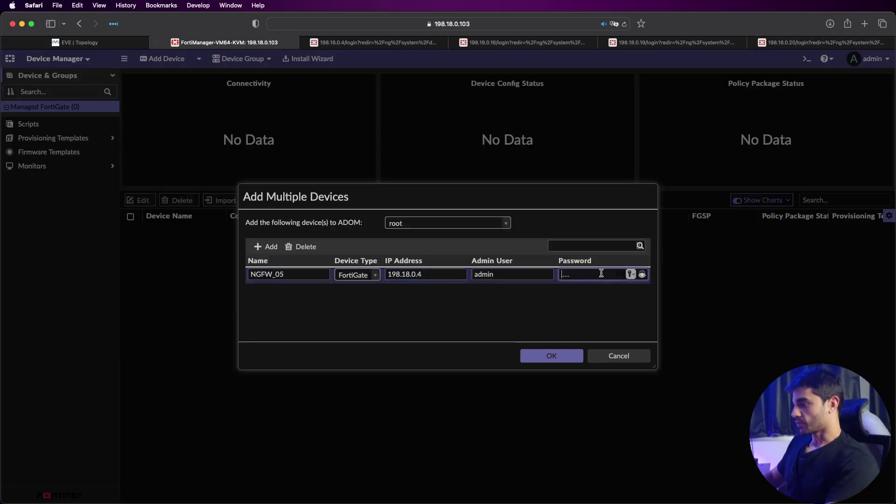
{"action": "left_click", "coordinate": [322, 276]}
{"action": "type", "text": "A"}
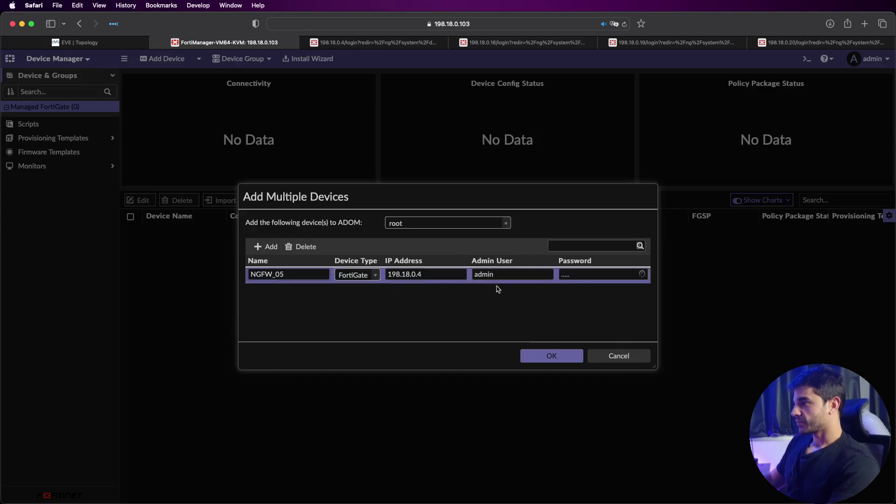
{"action": "left_click", "coordinate": [573, 274]}
{"action": "type", "text": "admin"}
{"action": "left_click", "coordinate": [643, 274]}
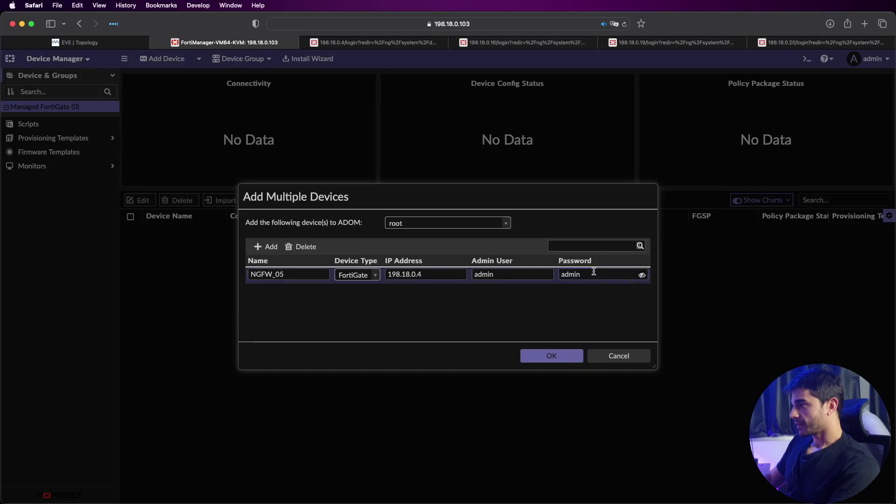
Step: Add a second row for NGFW_06 at 198.18.0.16 with its admin password
{"action": "left_click", "coordinate": [262, 246]}
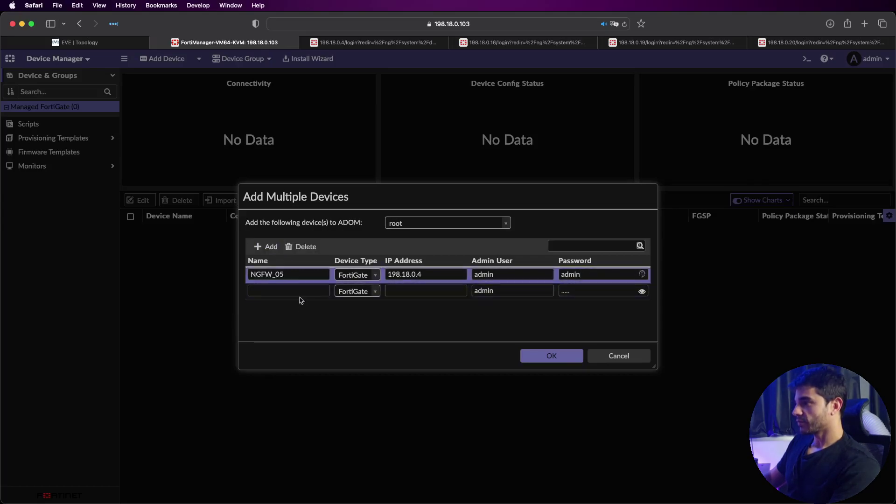
{"action": "left_click", "coordinate": [300, 293]}
{"action": "type", "text": "NGFW_06"}
{"action": "key", "text": "Tab"}
{"action": "key", "text": "Tab"}
{"action": "type", "text": "198."}
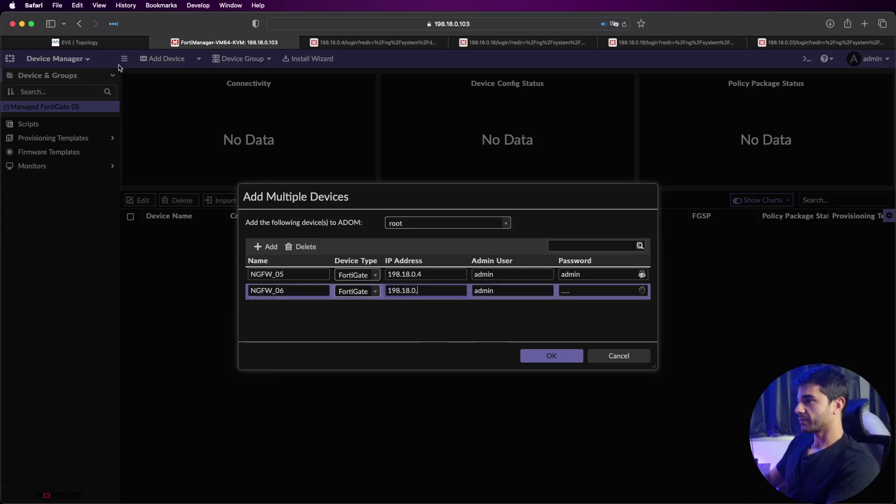
{"action": "key", "text": "ctrl+shift+Tab"}
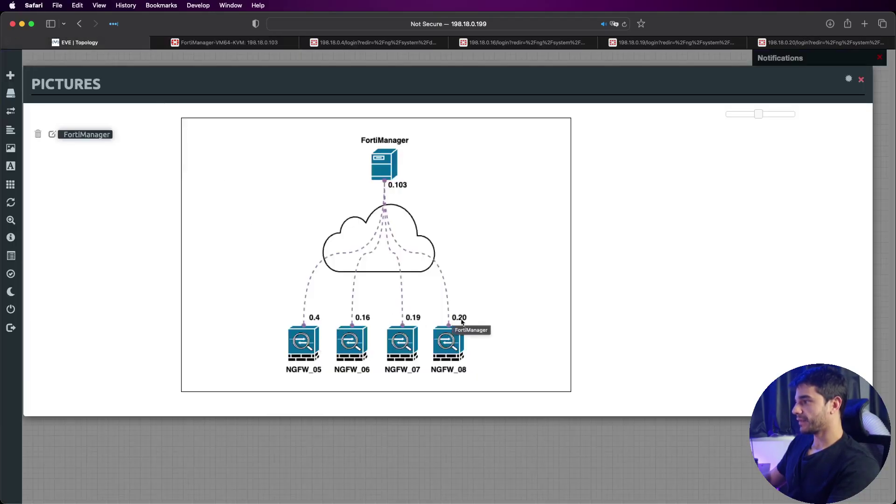
{"action": "left_click", "coordinate": [168, 41]}
{"action": "type", "text": "6"}
{"action": "key", "text": "Tab"}
{"action": "type", "text": "admin"}
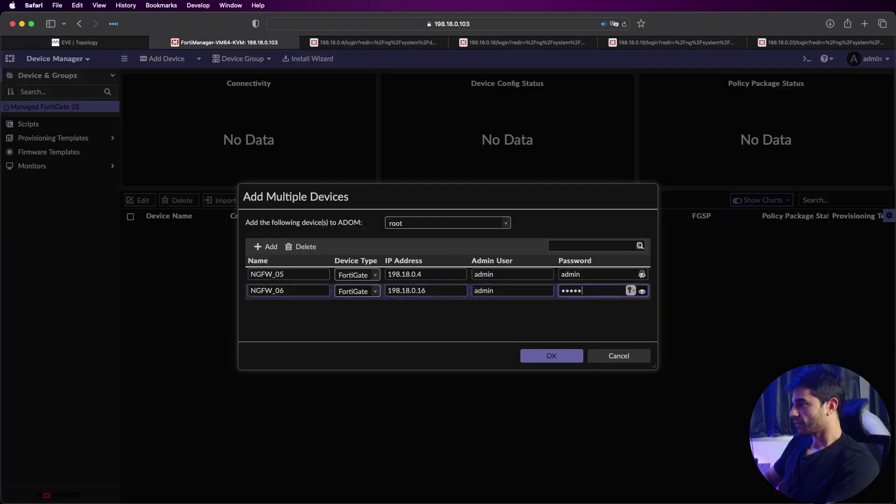
{"action": "left_click", "coordinate": [642, 291]}
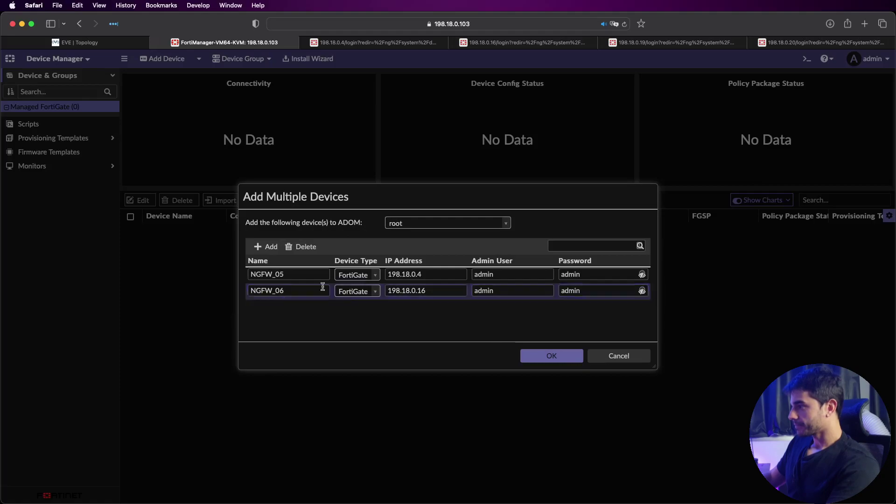
Step: Add a third row for NGFW_07 at 198.18.0.19 with its admin password
{"action": "left_click", "coordinate": [266, 247]}
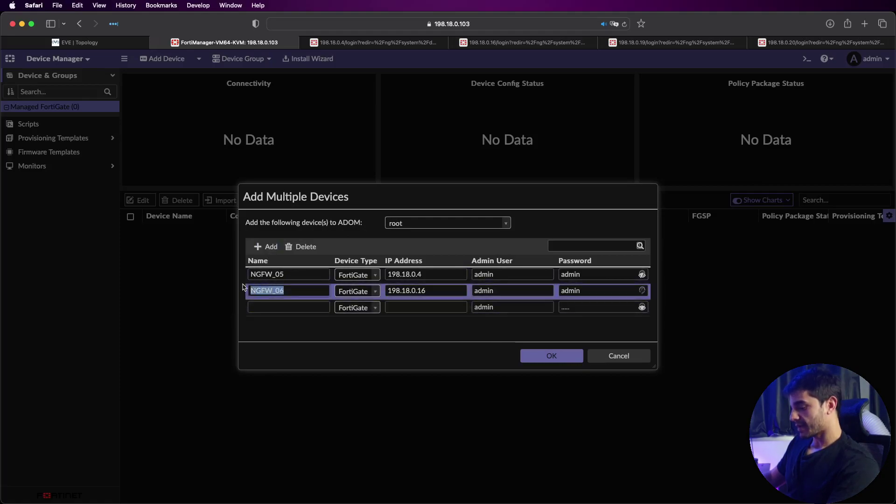
{"action": "left_click", "coordinate": [289, 308]}
{"action": "type", "text": "NGFW_06"}
{"action": "key", "text": "BackSpace"}
{"action": "type", "text": "7"}
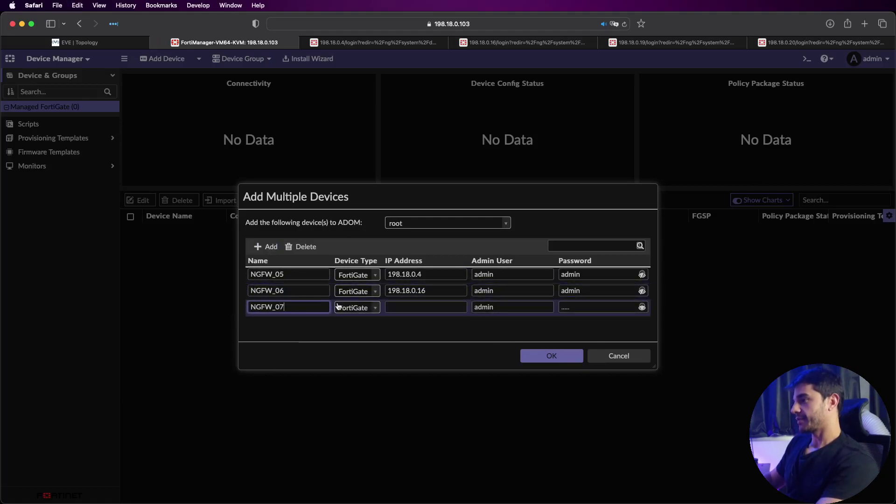
{"action": "left_click", "coordinate": [419, 307]}
{"action": "type", "text": "198."}
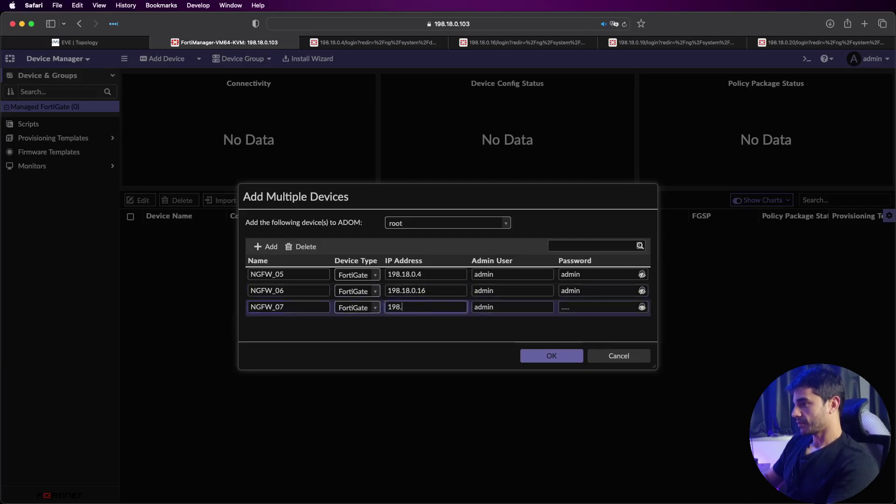
{"action": "type", "text": "9"}
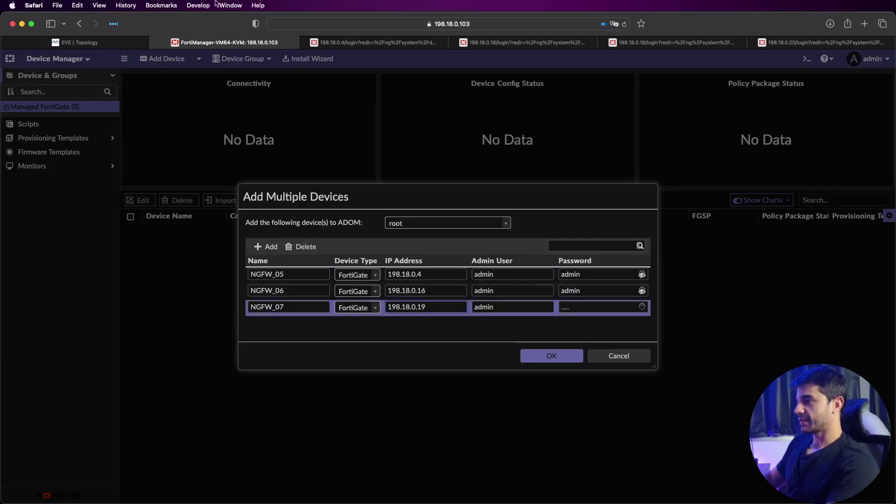
{"action": "left_click", "coordinate": [140, 42]}
{"action": "left_click", "coordinate": [175, 43]}
{"action": "left_click", "coordinate": [596, 305]}
{"action": "type", "text": "ad"}
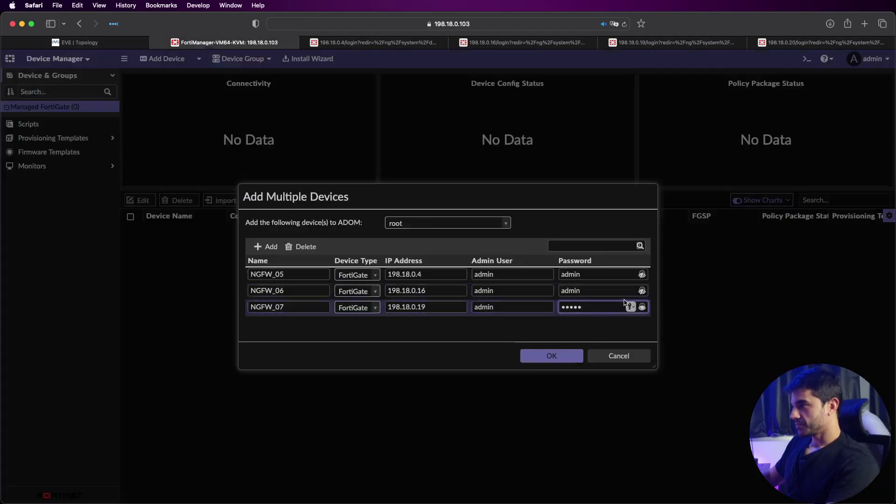
{"action": "left_click", "coordinate": [513, 315]}
Step: Add a fourth row for NGFW_08 at 198.18.0.20, then open NGFW_05's login page
{"action": "left_click", "coordinate": [267, 247]}
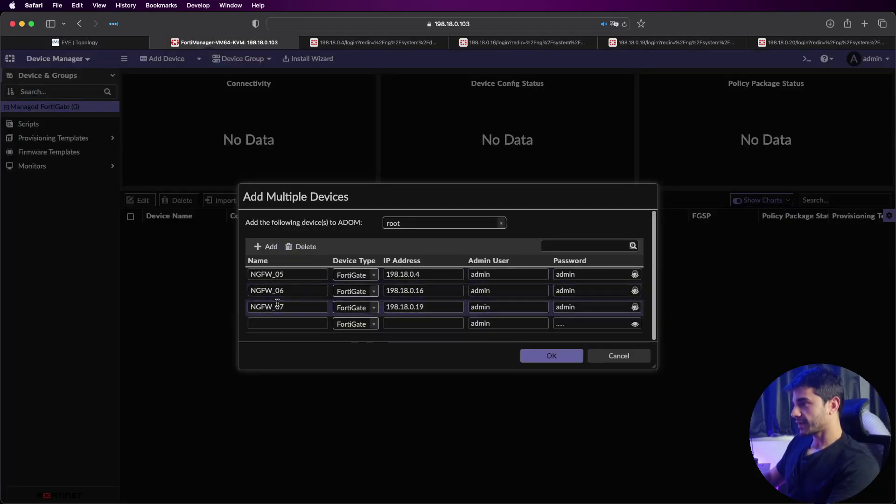
{"action": "left_click", "coordinate": [289, 323]}
{"action": "type", "text": "NGFW_08"}
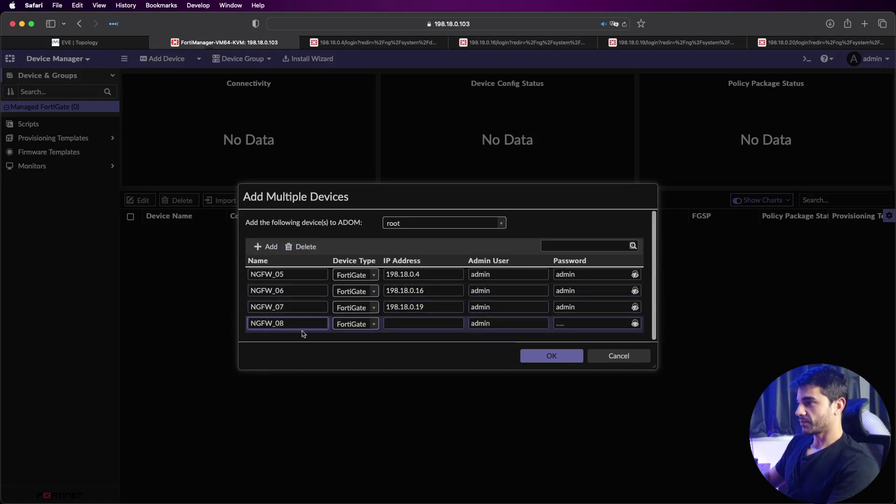
{"action": "left_click", "coordinate": [423, 322]}
{"action": "type", "text": "198.18."}
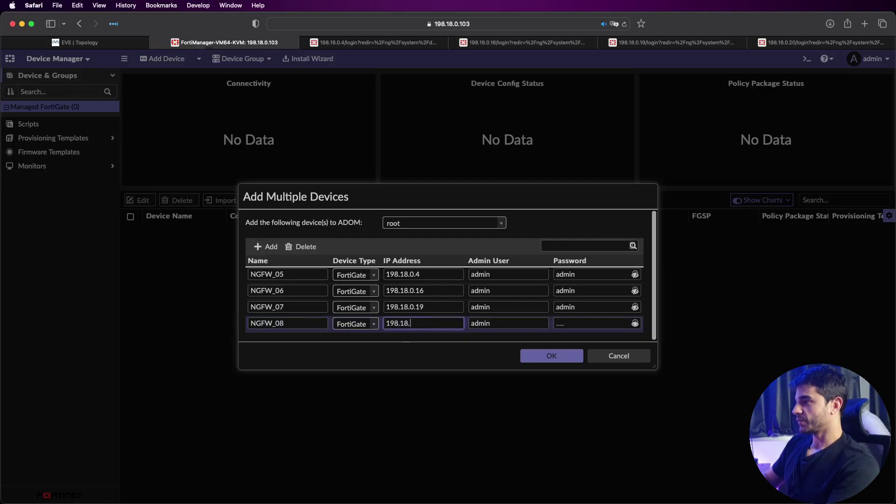
{"action": "type", "text": "0.20"}
{"action": "key", "text": "Tab"}
{"action": "key", "text": "Tab"}
{"action": "type", "text": "admin"}
{"action": "left_click", "coordinate": [635, 323]}
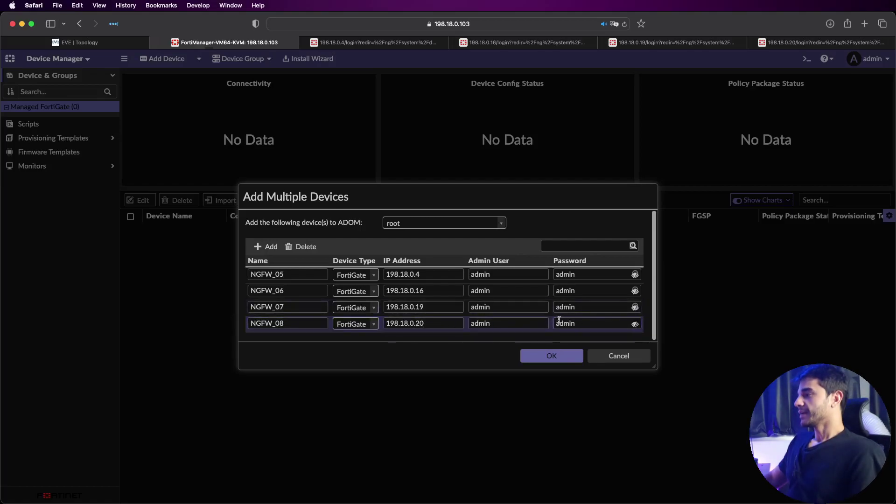
{"action": "left_click", "coordinate": [550, 315]}
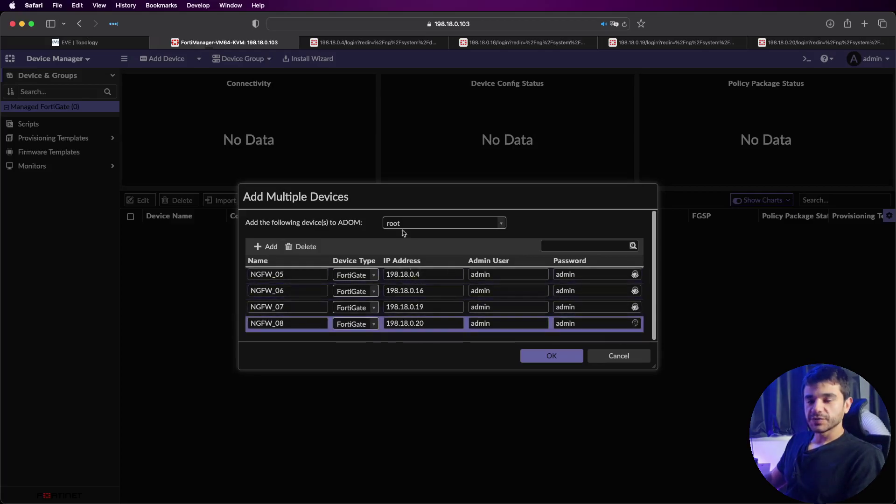
{"action": "left_click", "coordinate": [357, 44]}
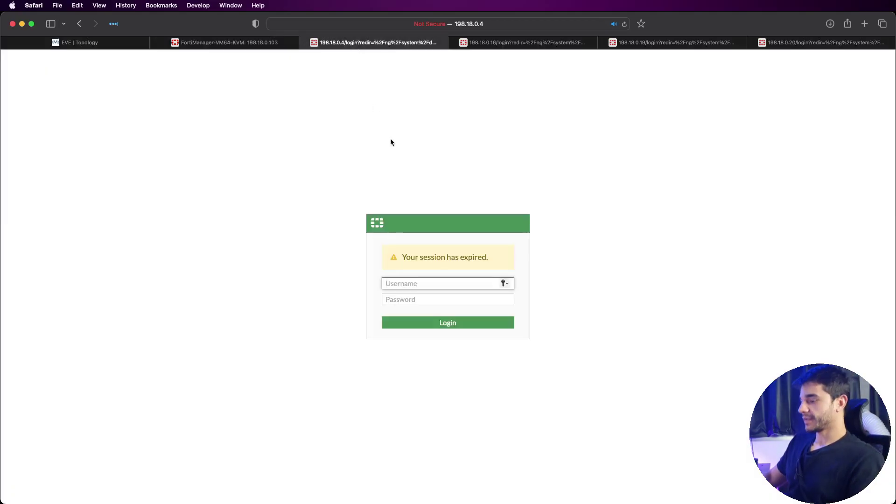
Step: Sign in to NGFW_05 as admin and decline saving the password
{"action": "type", "text": "admin"}
{"action": "key", "text": "Tab"}
{"action": "type", "text": "admin"}
{"action": "key", "text": "Return"}
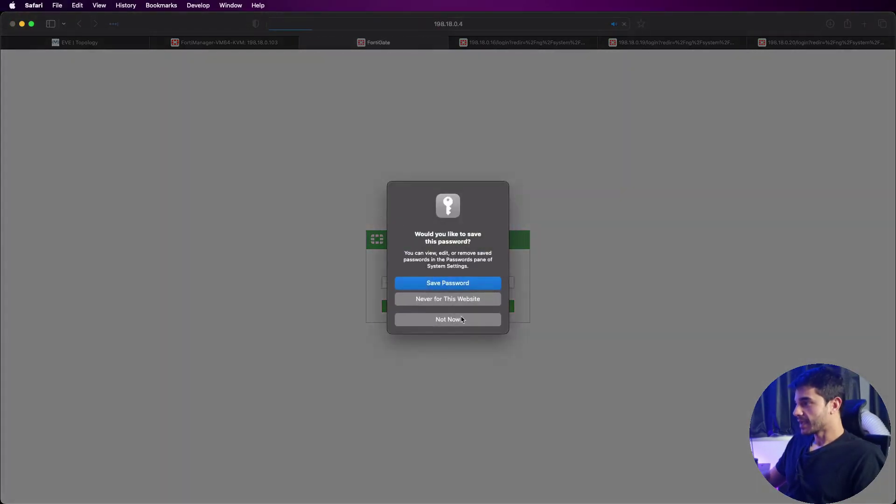
{"action": "left_click", "coordinate": [459, 318]}
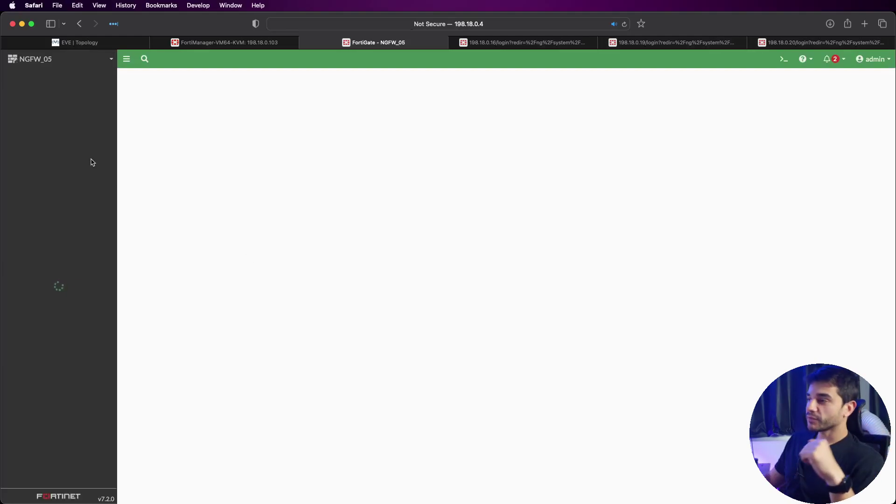
Step: Open Security Fabric > Fabric Connectors and select the disabled FortiManager connector
{"action": "left_click", "coordinate": [94, 322]}
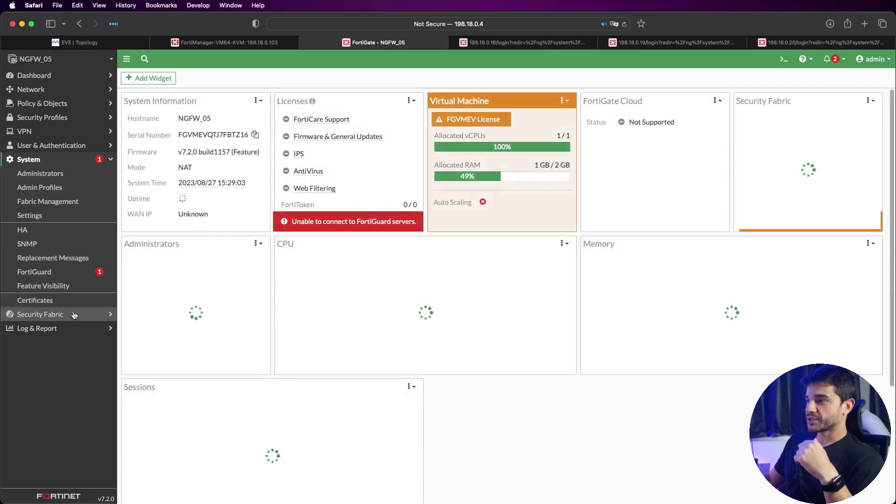
{"action": "left_click", "coordinate": [73, 315]}
{"action": "left_click", "coordinate": [86, 246]}
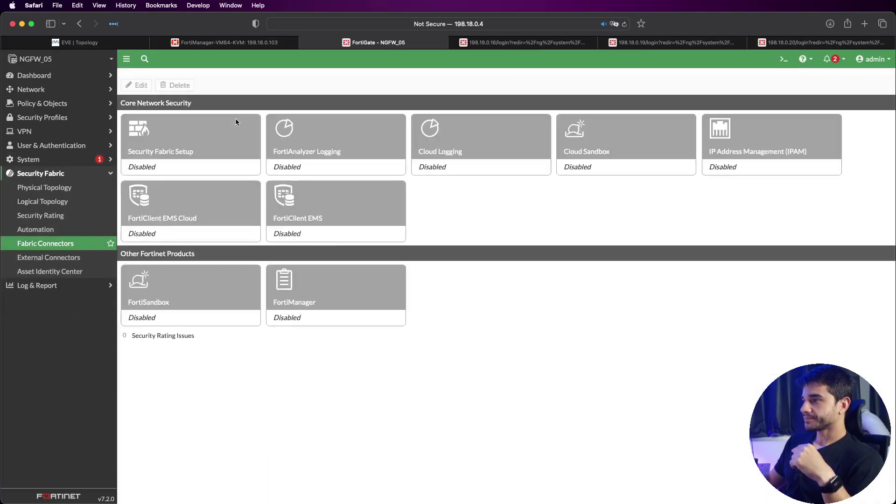
{"action": "left_click", "coordinate": [340, 298]}
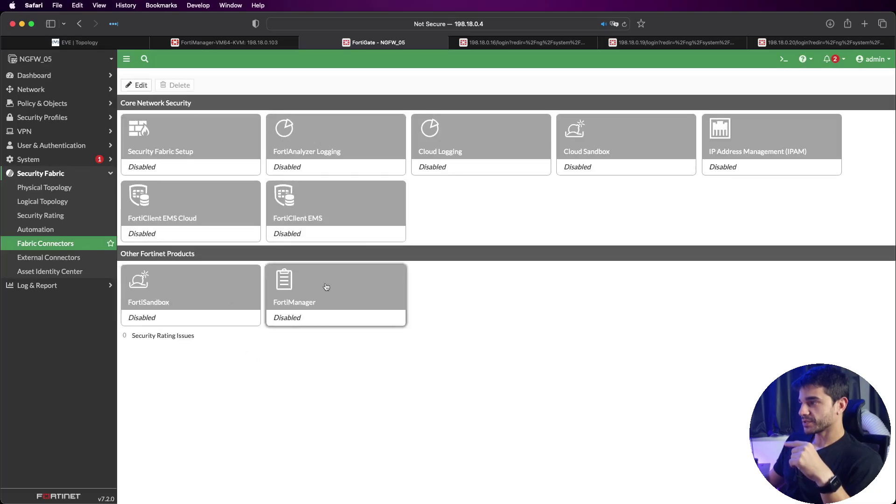
{"action": "left_click", "coordinate": [224, 43]}
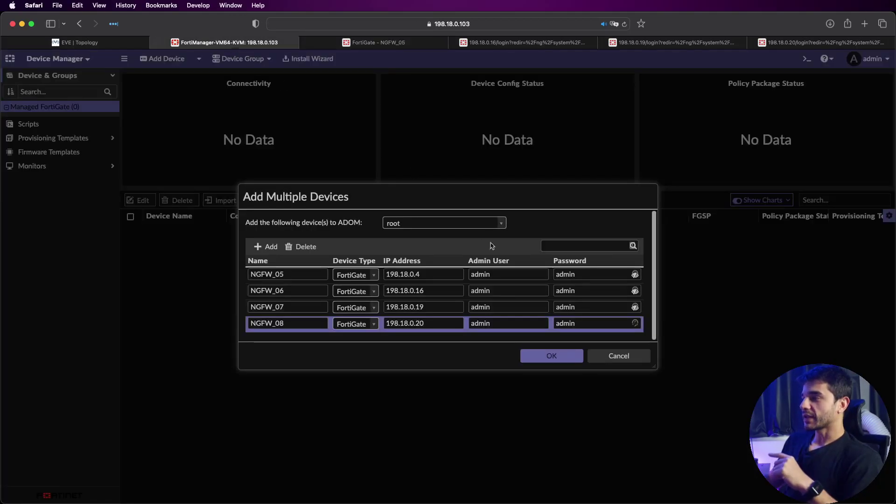
Step: Submit the four firewalls, review NGFW_08's licence-limit failure, and close the summary
{"action": "left_click", "coordinate": [551, 357]}
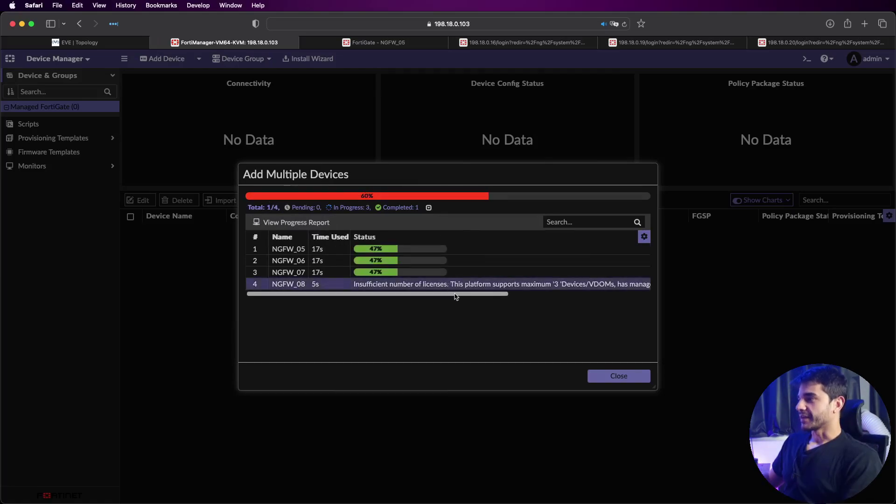
{"action": "left_click_drag", "start_coordinate": [458, 297], "coordinate": [280, 302]}
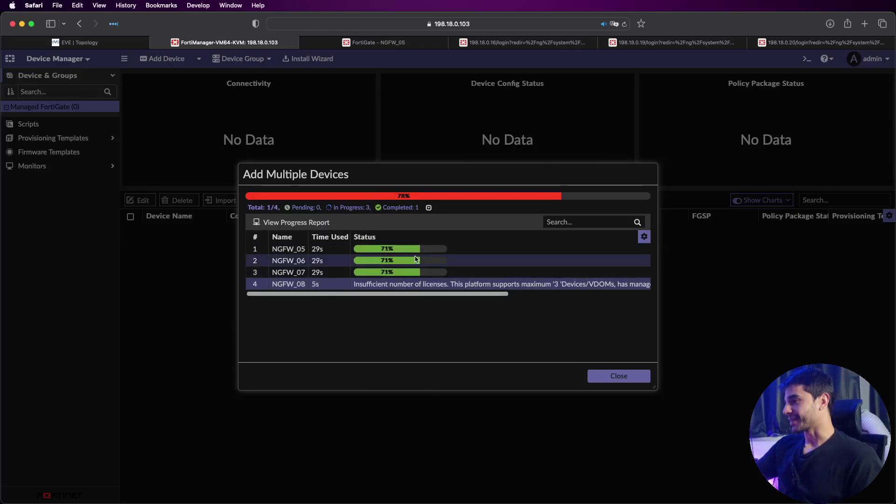
{"action": "left_click", "coordinate": [384, 208]}
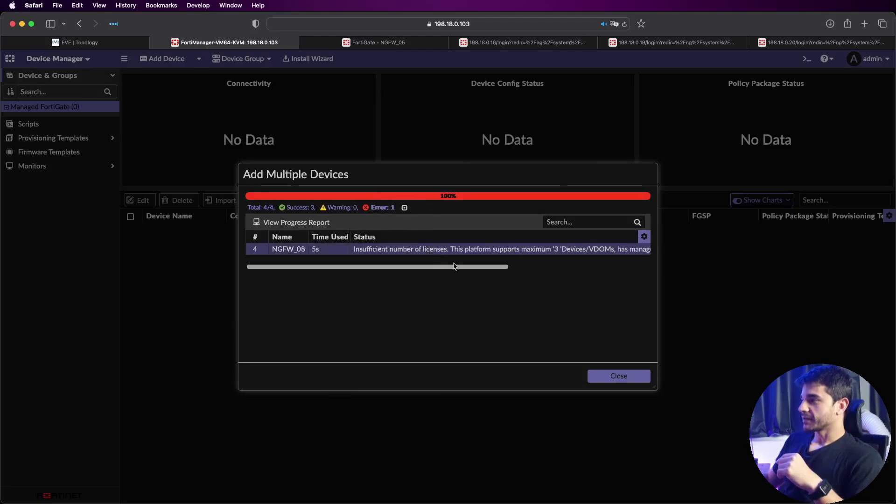
{"action": "left_click", "coordinate": [618, 377]}
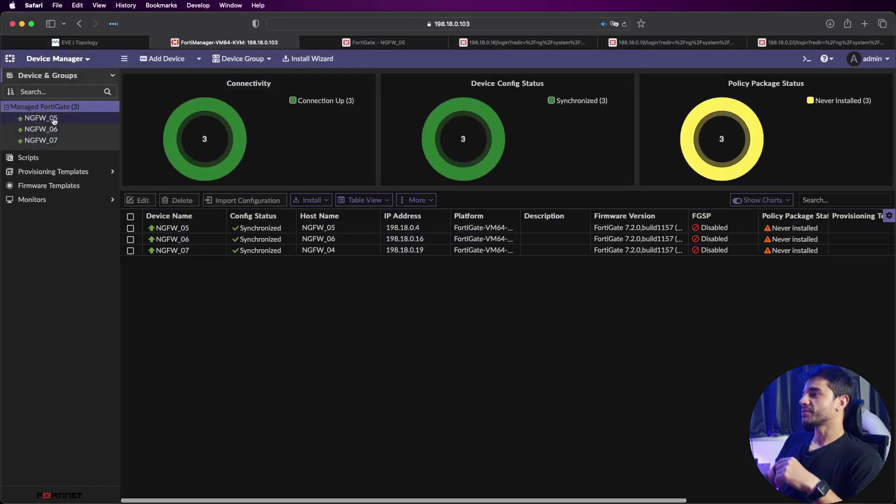
Step: Review NGFW_07's dashboard, return to Managed FortiGate (3), and bring up NGFW_05's actions
{"action": "left_click", "coordinate": [72, 141]}
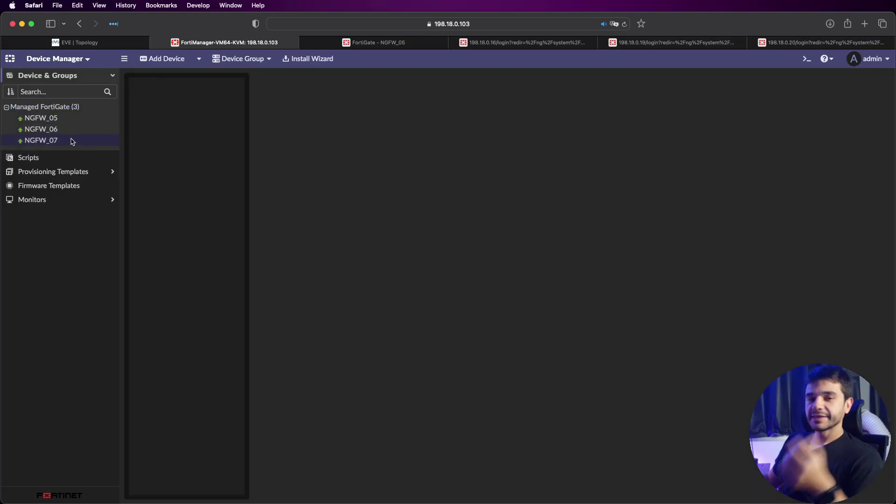
{"action": "left_click", "coordinate": [70, 106]}
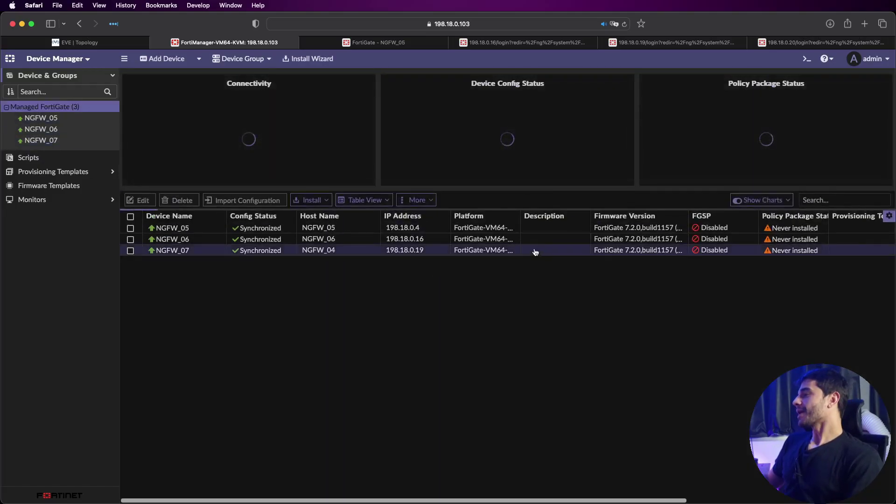
{"action": "double_click", "coordinate": [537, 252]}
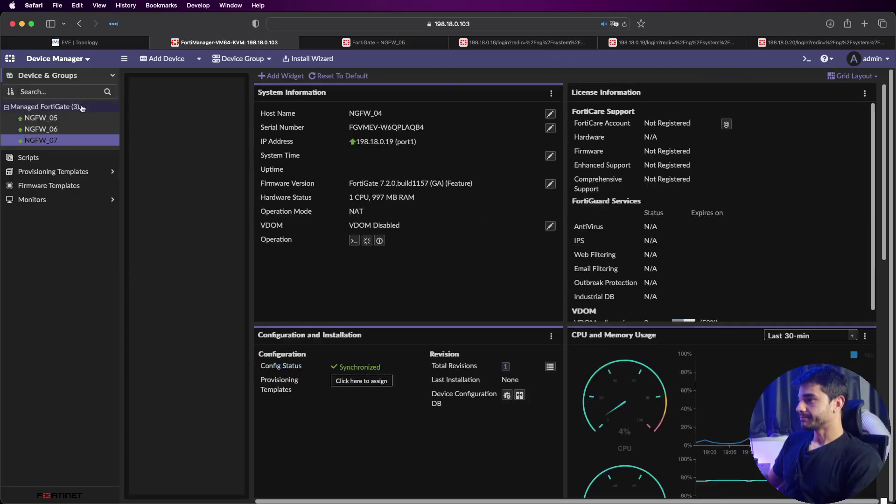
{"action": "left_click", "coordinate": [77, 106]}
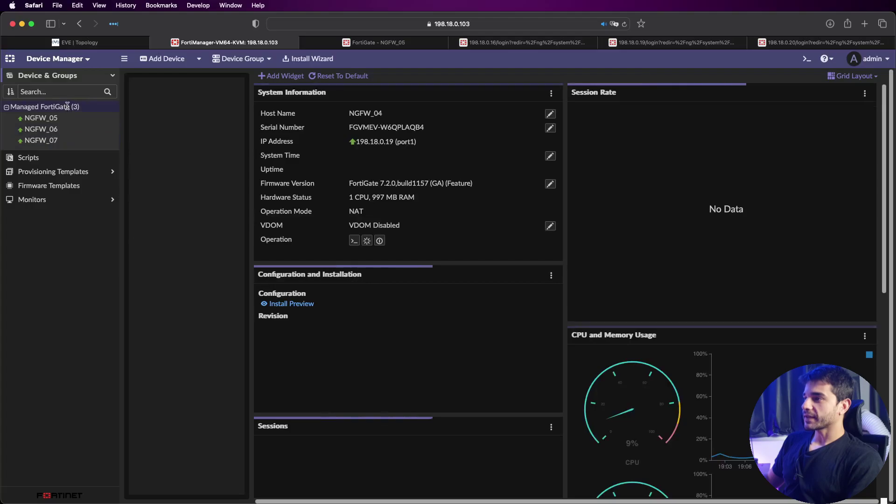
{"action": "left_click", "coordinate": [66, 107]}
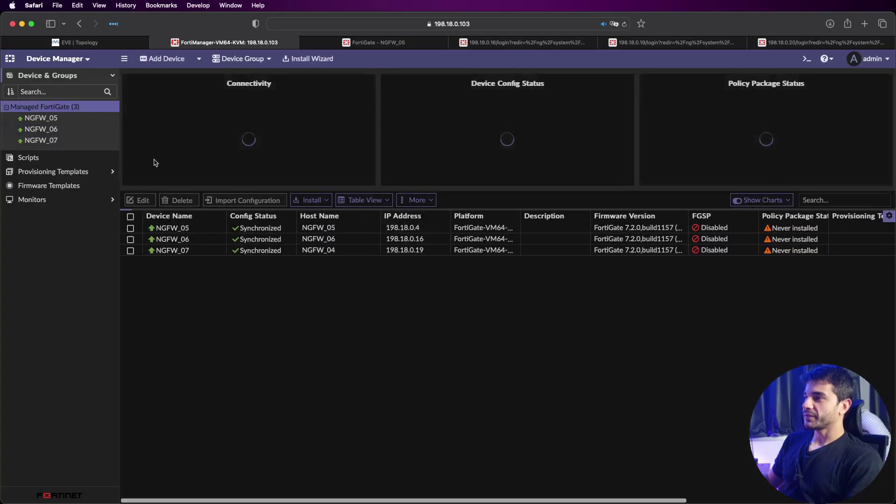
{"action": "double_click", "coordinate": [141, 231]}
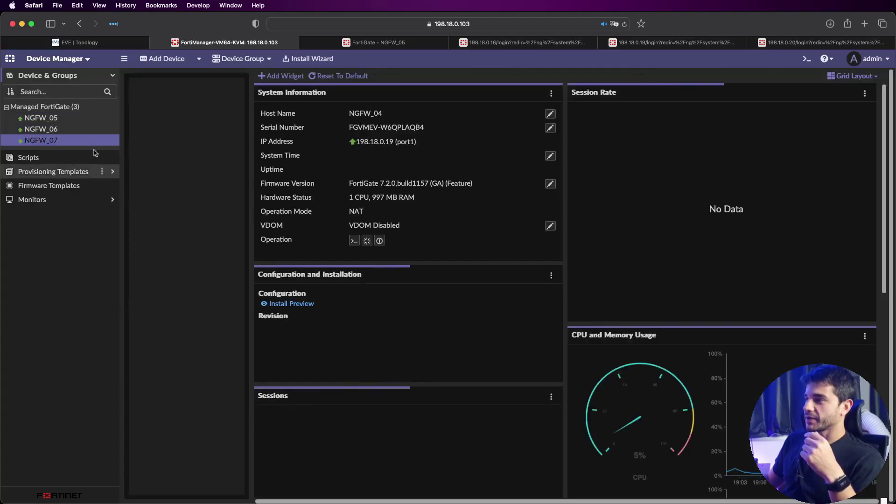
{"action": "left_click", "coordinate": [72, 108]}
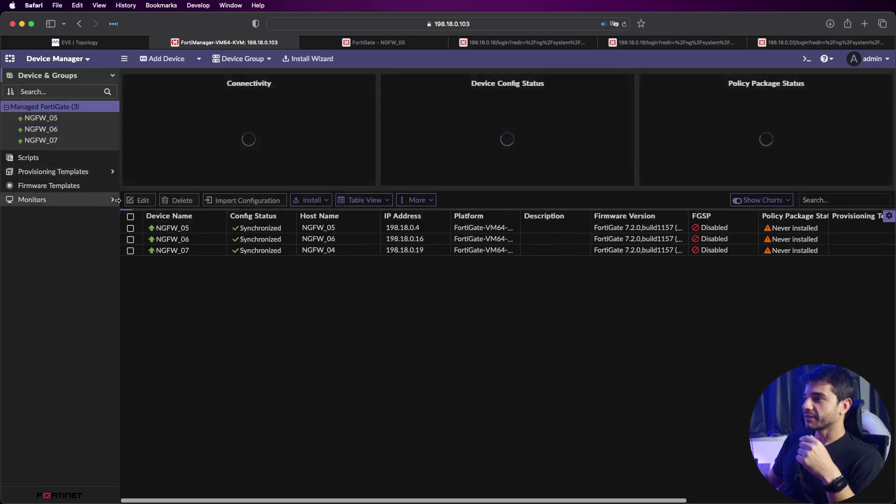
{"action": "right_click", "coordinate": [157, 228]}
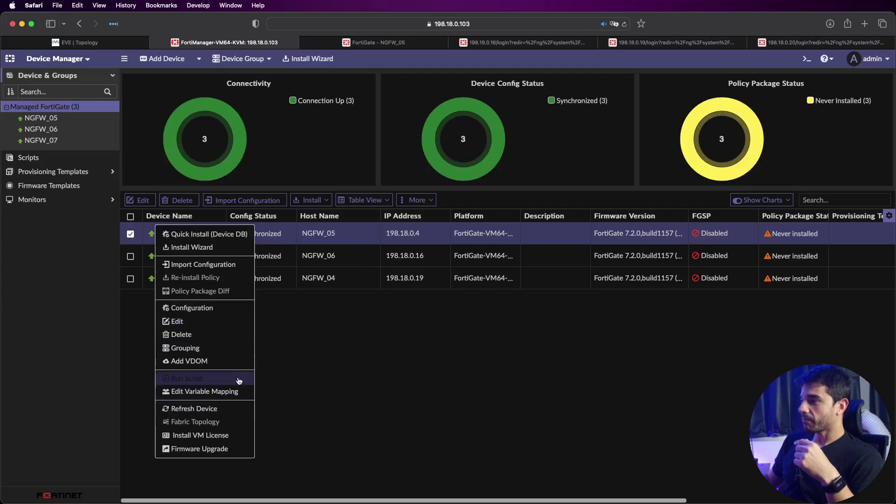
Step: Import NGFW_05's configuration with its policy package, accepting the package and object settings
{"action": "left_click", "coordinate": [236, 266]}
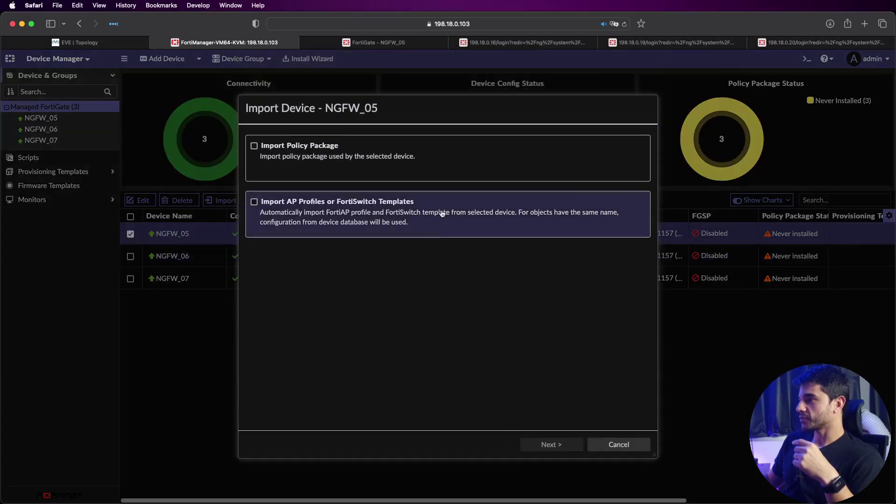
{"action": "left_click", "coordinate": [405, 152]}
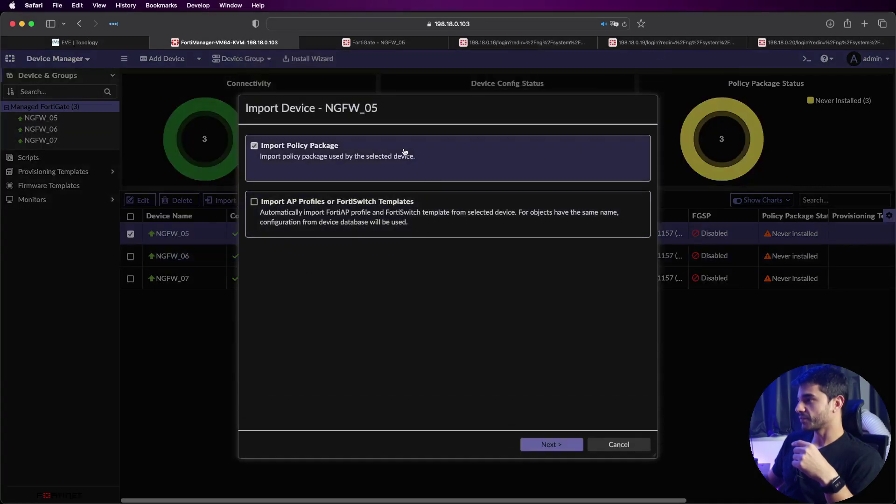
{"action": "left_click", "coordinate": [550, 444]}
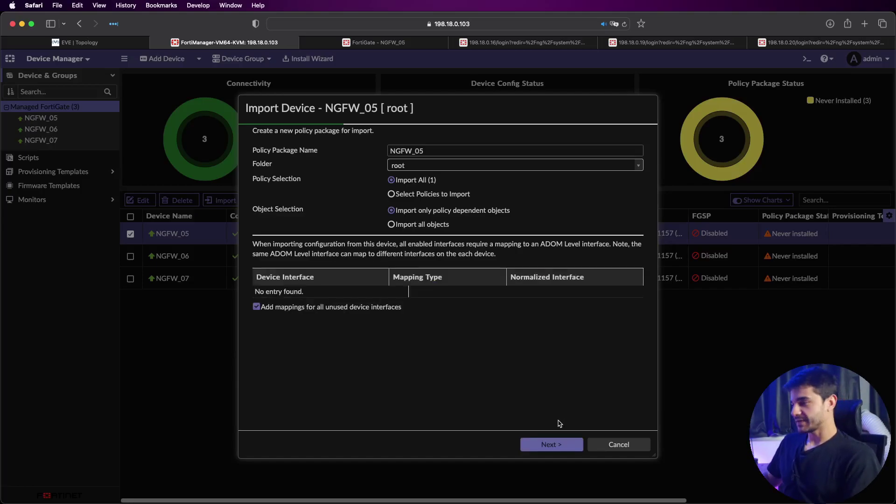
{"action": "left_click", "coordinate": [562, 444]}
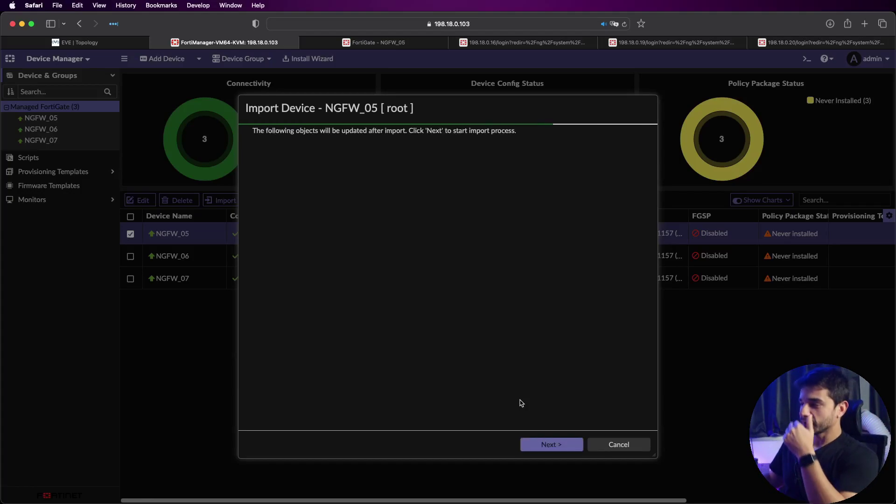
{"action": "left_click", "coordinate": [541, 449]}
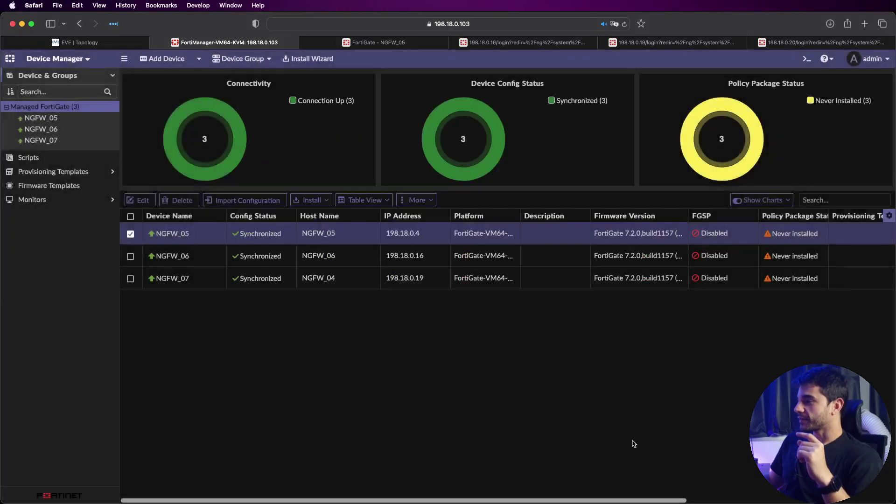
{"action": "left_click", "coordinate": [621, 444]}
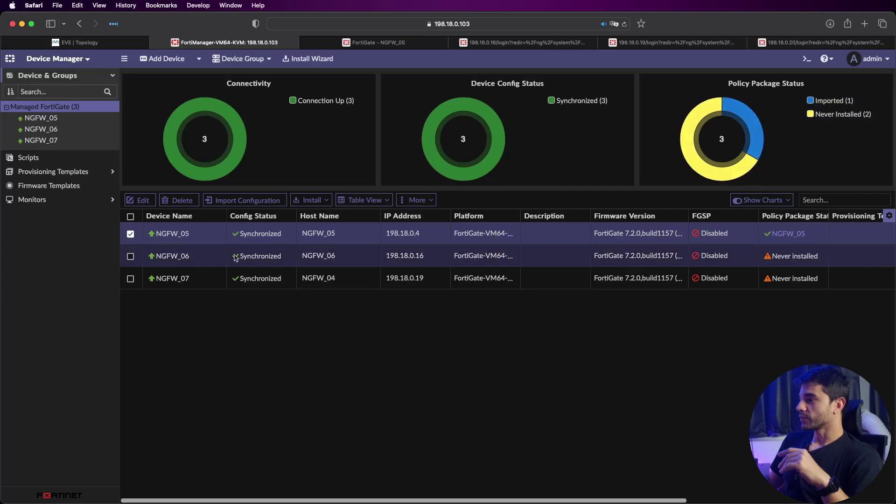
Step: Import NGFW_06's configuration including its policy package, then select both NGFW_06 and NGFW_07
{"action": "left_click", "coordinate": [129, 235]}
{"action": "left_click", "coordinate": [131, 256]}
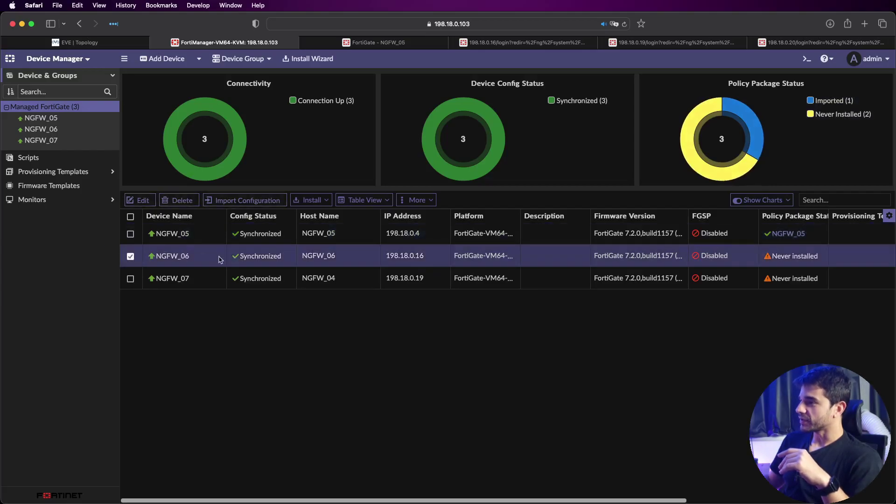
{"action": "right_click", "coordinate": [220, 256]}
{"action": "left_click", "coordinate": [269, 297]}
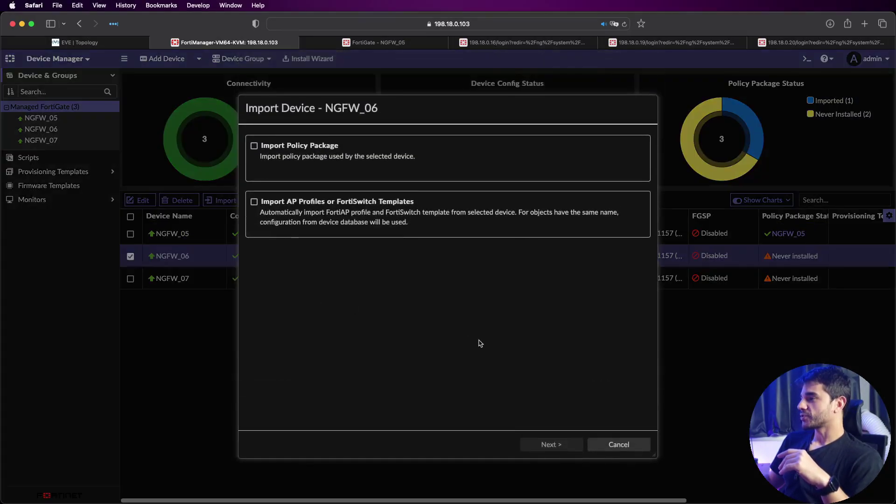
{"action": "left_click", "coordinate": [429, 174]}
{"action": "left_click", "coordinate": [578, 443]}
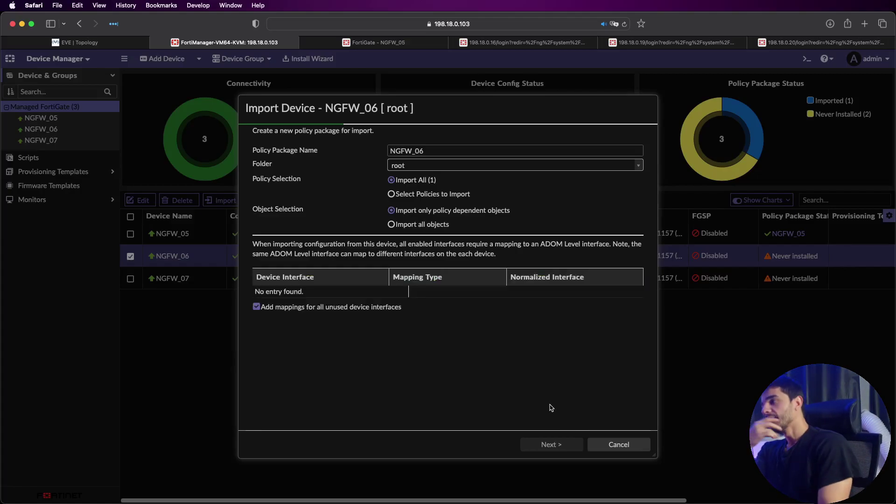
{"action": "left_click", "coordinate": [578, 448]}
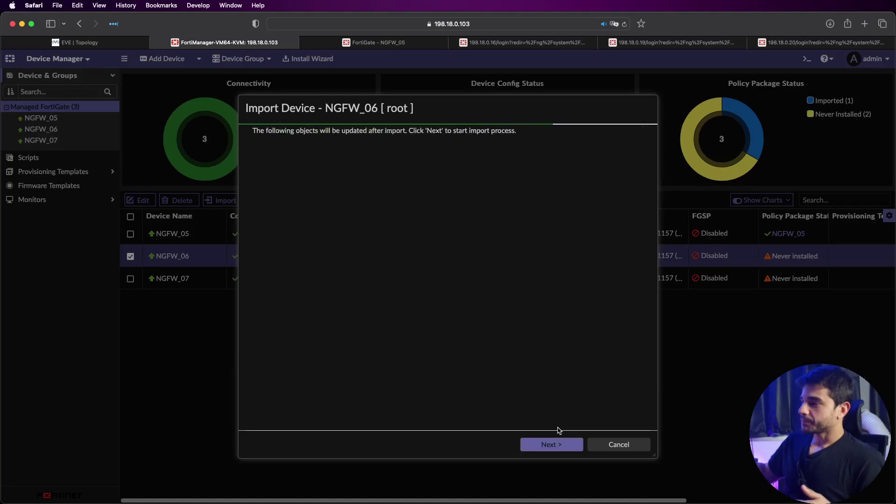
{"action": "left_click", "coordinate": [560, 447]}
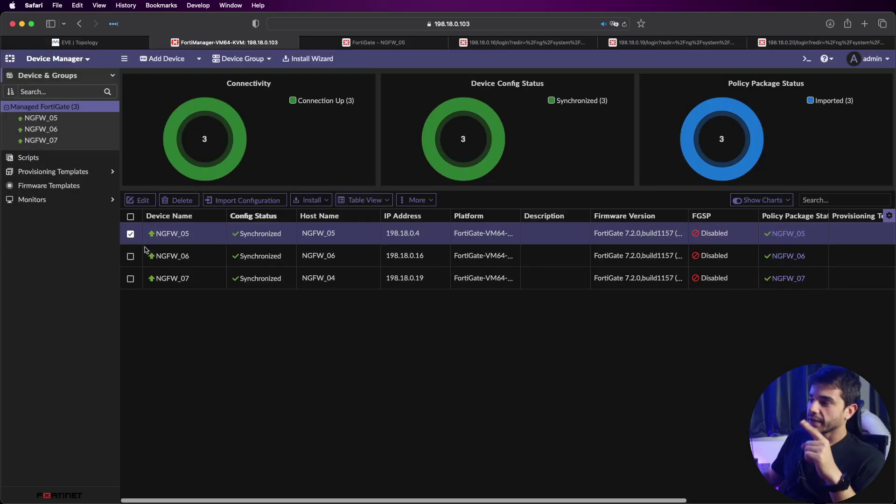
{"action": "left_click", "coordinate": [131, 256]}
{"action": "left_click", "coordinate": [131, 279]}
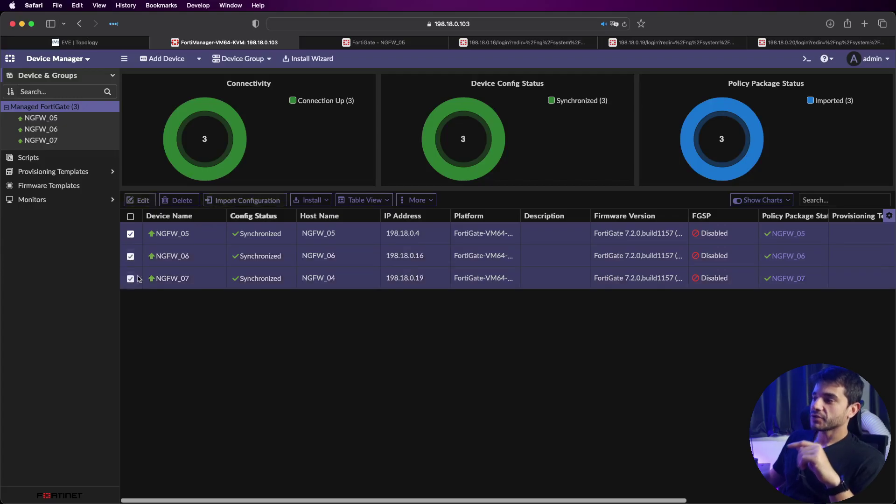